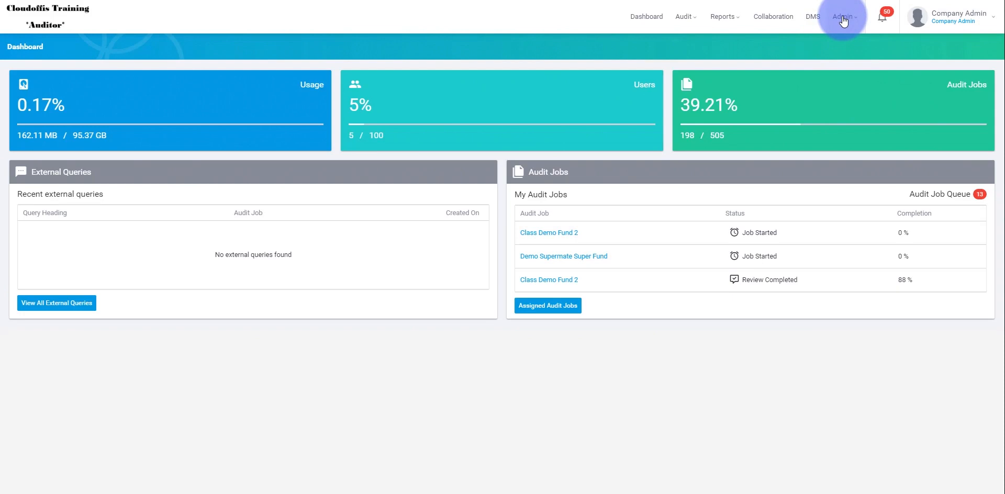
Step: Open the Delete audit job from the audit job queue for processing and look through its available templates
click(685, 17)
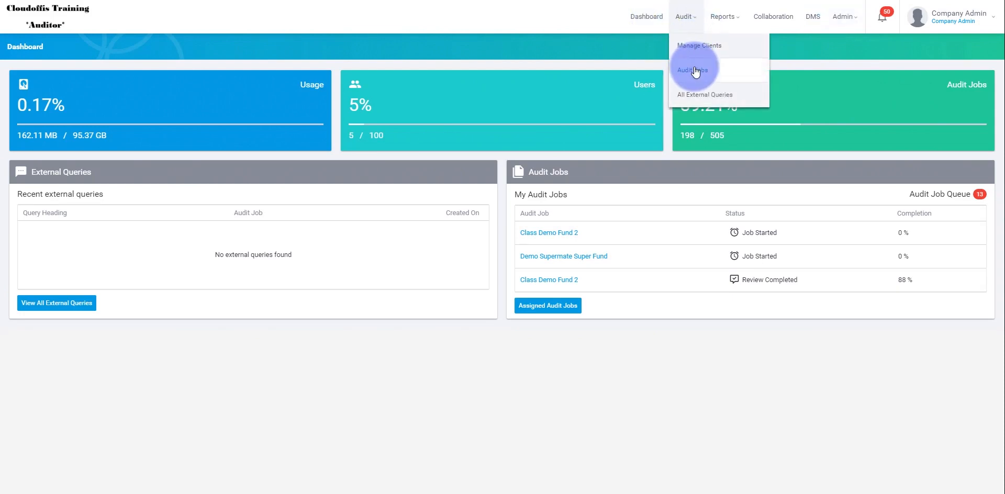
click(694, 70)
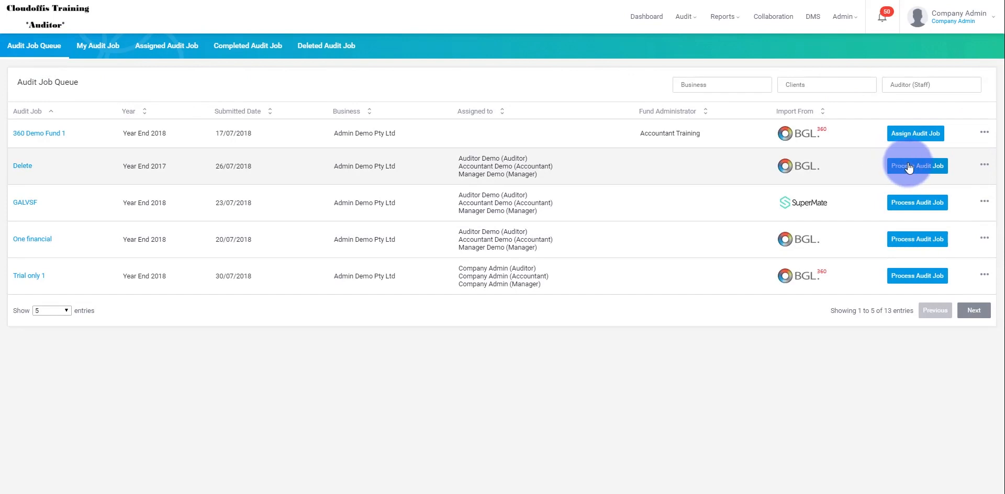
click(908, 167)
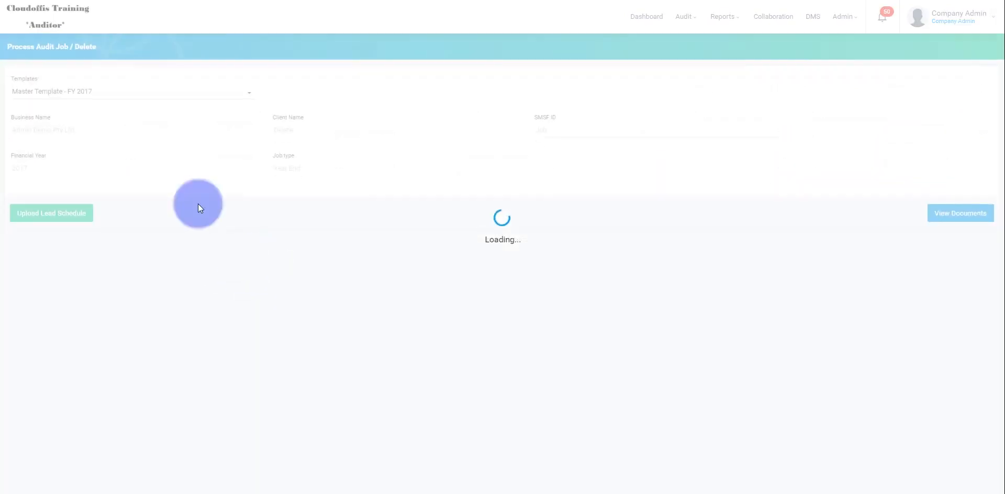
click(88, 97)
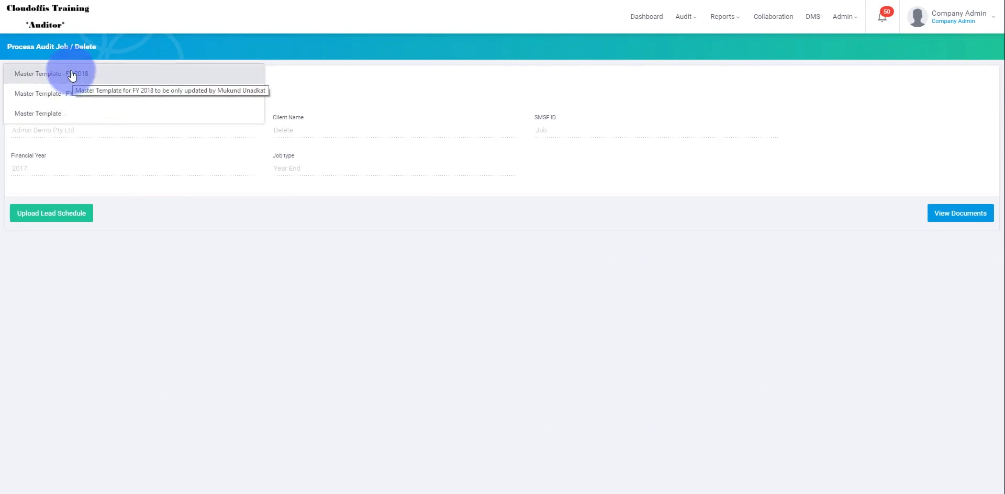
click(262, 294)
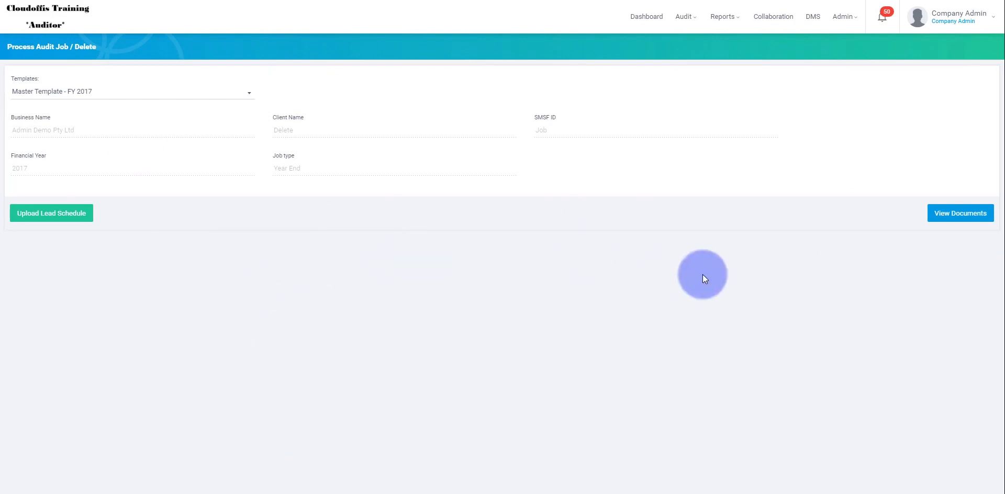
Step: Set Master Template - FY 2018 as the default in the checklist templates
click(843, 16)
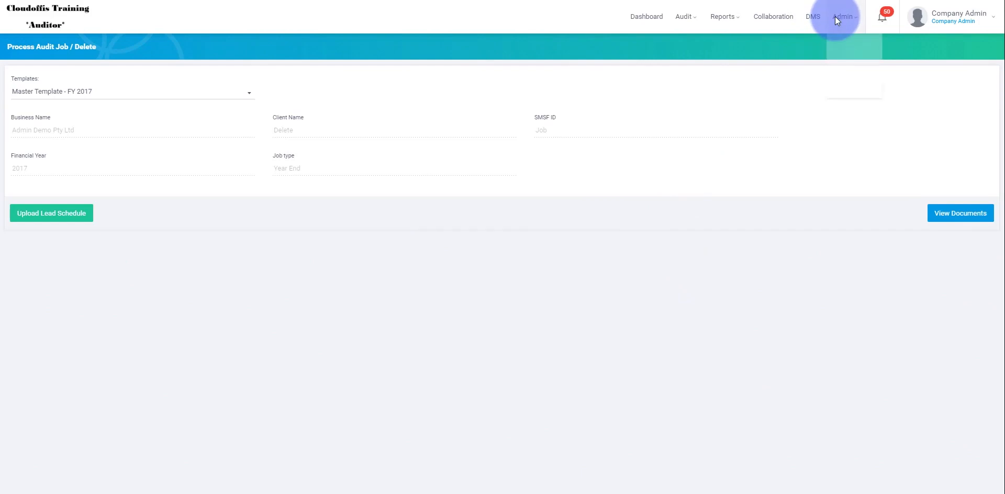
click(862, 150)
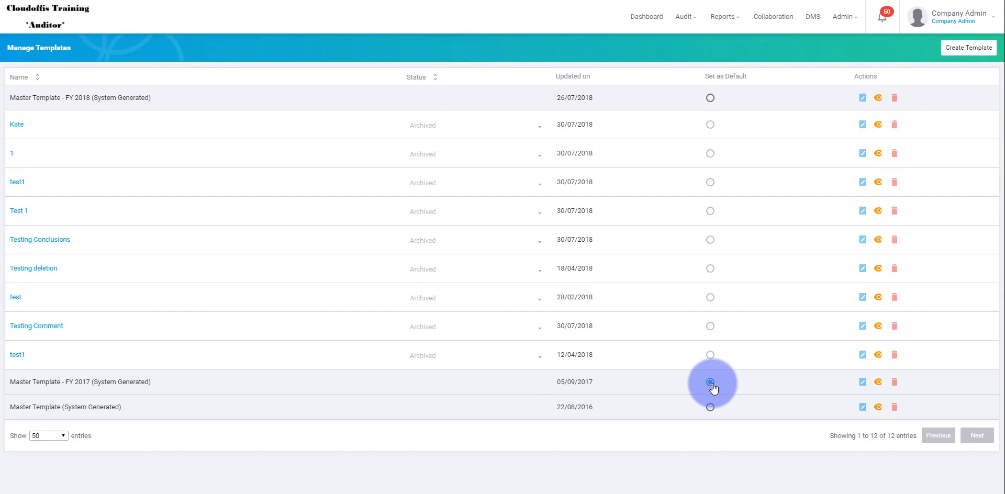
click(710, 99)
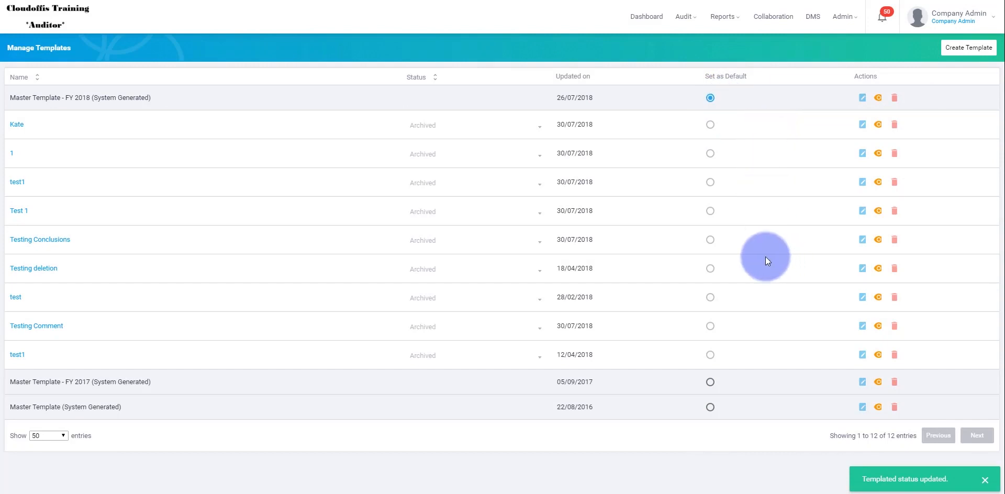
Step: Reopen the Delete audit job for processing from the audit job queue to check its preselected template
click(683, 16)
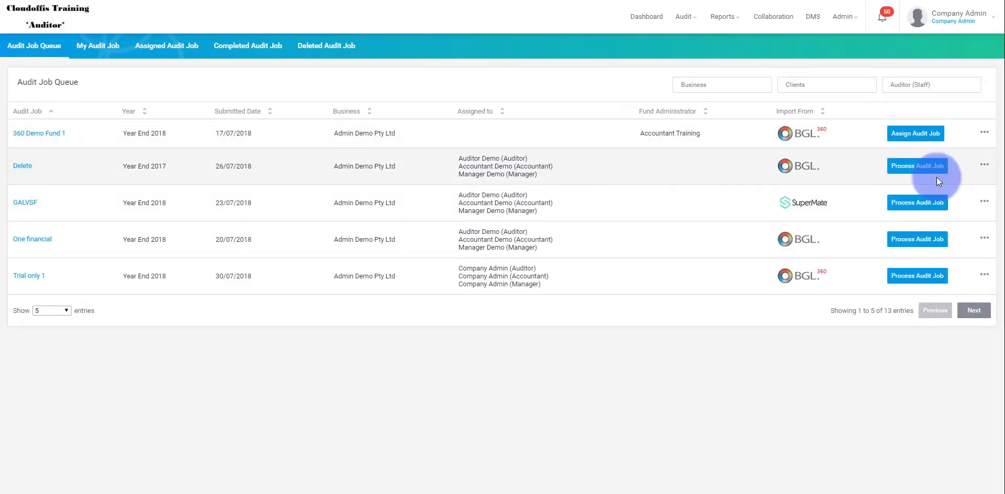
click(922, 166)
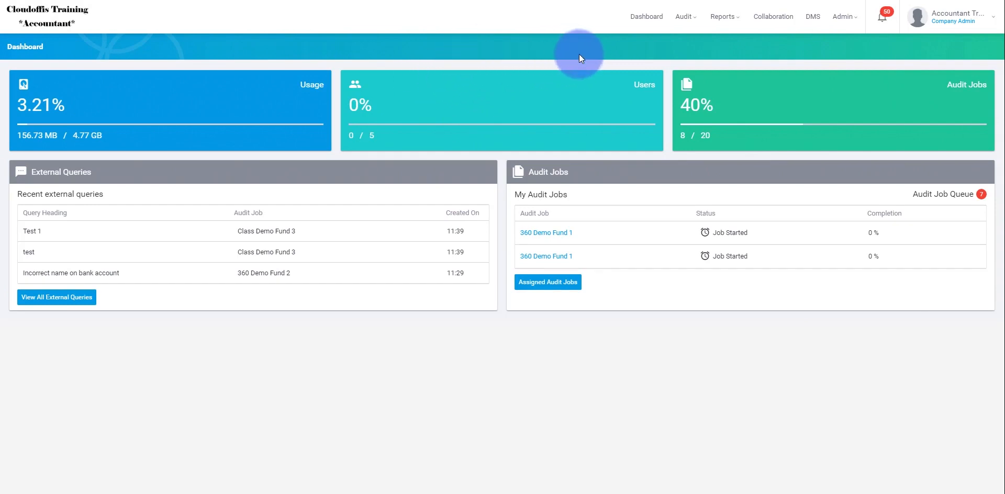
Step: Switch to the Accountant training company and view its list of checklist templates
click(843, 21)
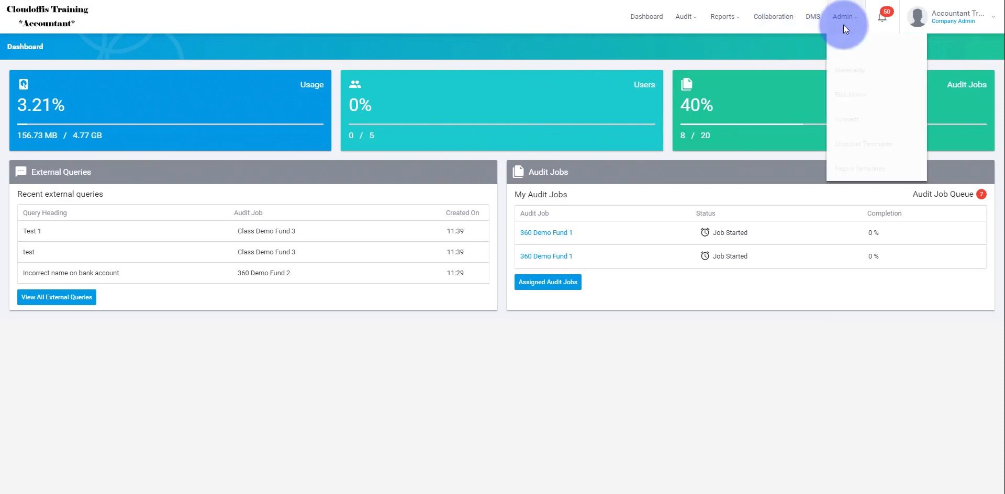
click(861, 169)
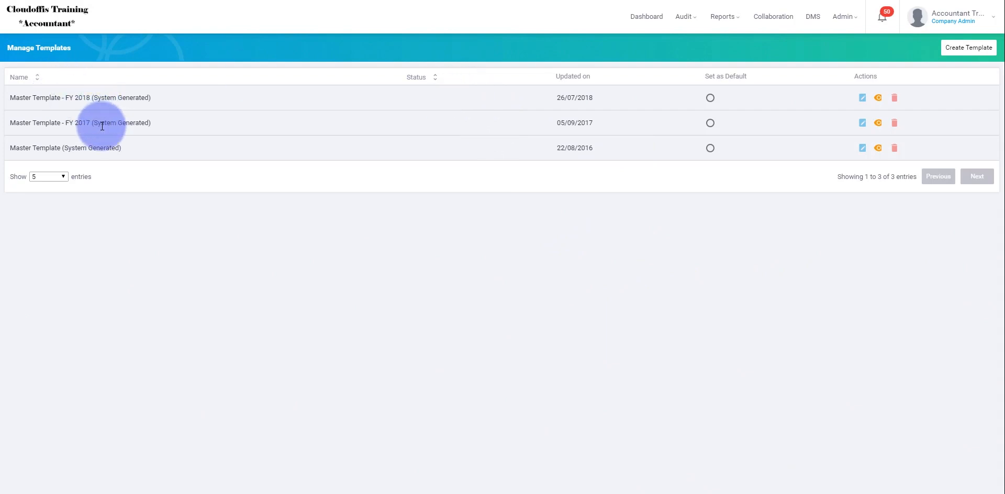
Step: Open the 360 Demo Fund 2 audit job for processing to check its template, and return to the checklist templates
click(684, 16)
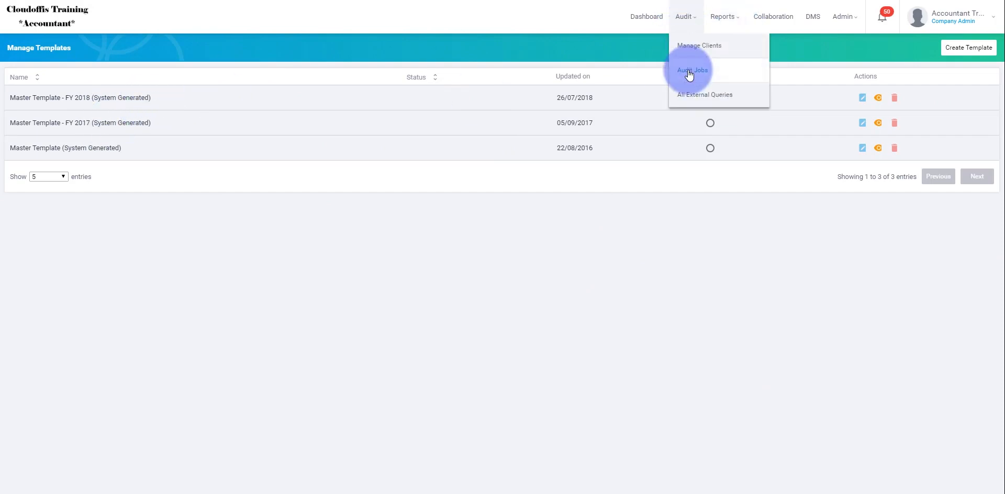
click(691, 71)
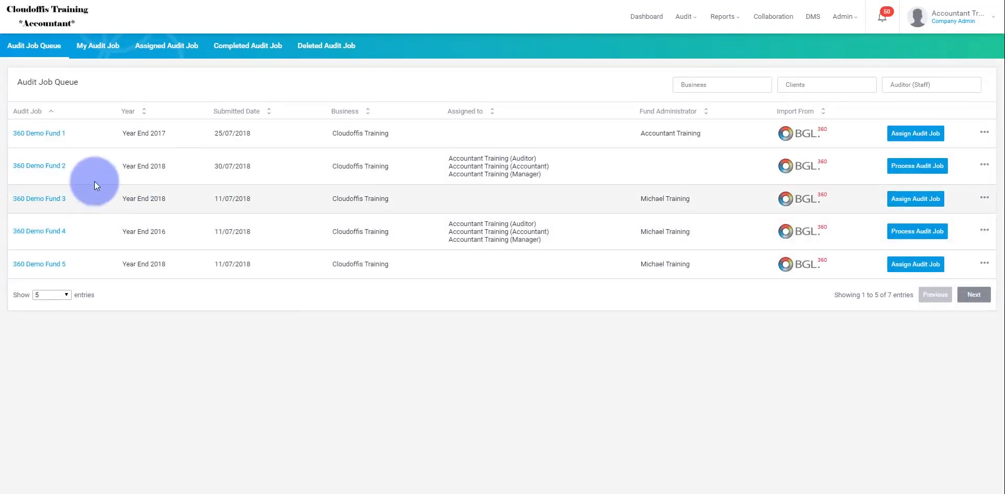
click(920, 167)
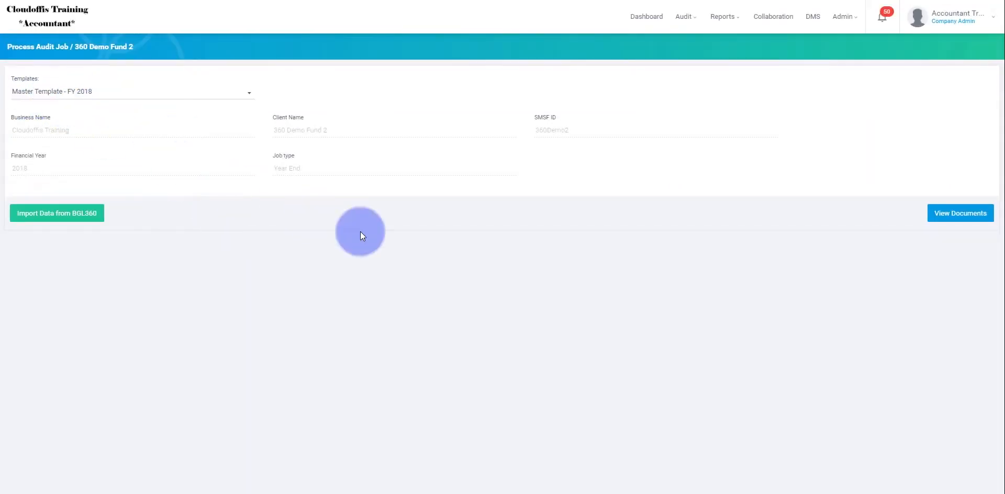
click(844, 18)
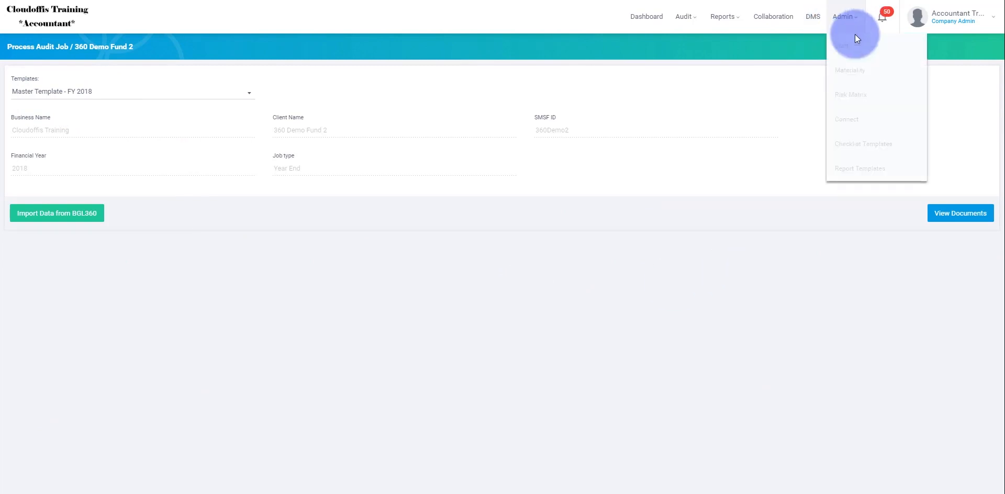
click(858, 144)
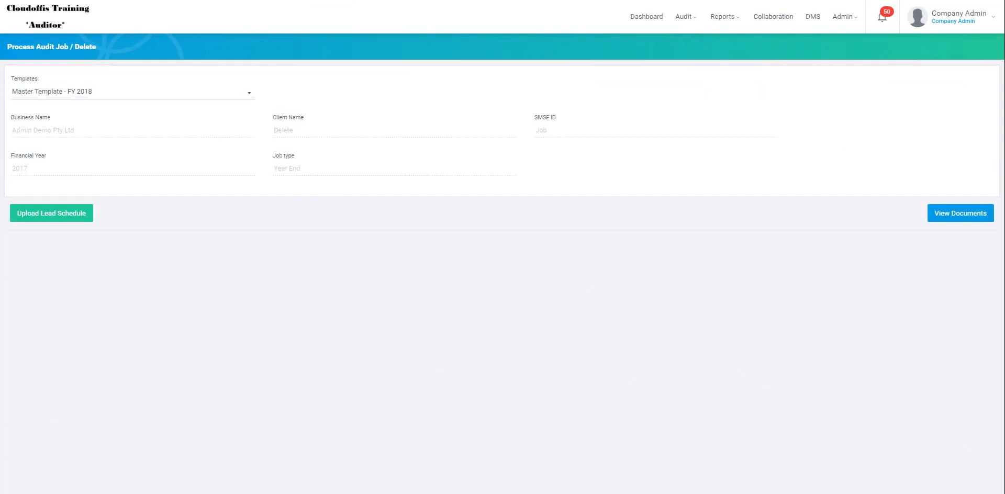
Step: Switch to the Auditor training company and start a new checklist template named 2018
click(843, 17)
click(857, 151)
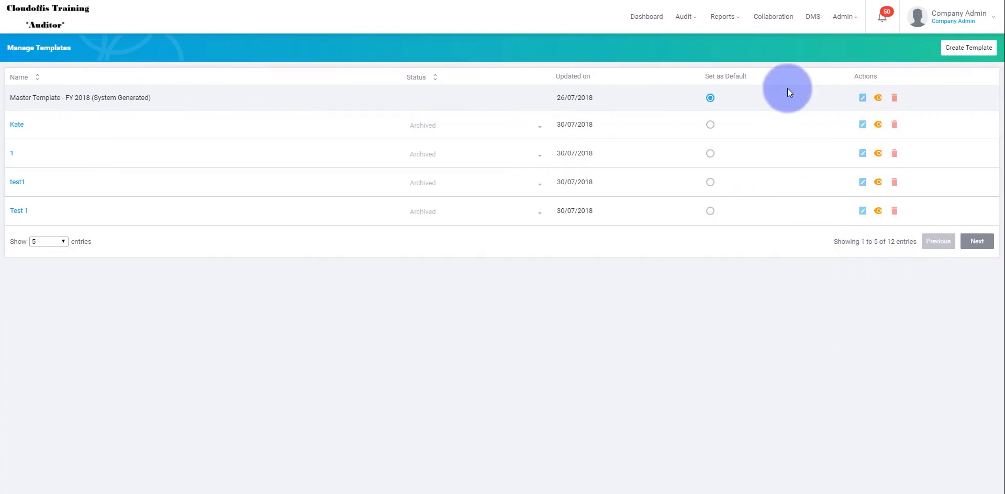
click(965, 49)
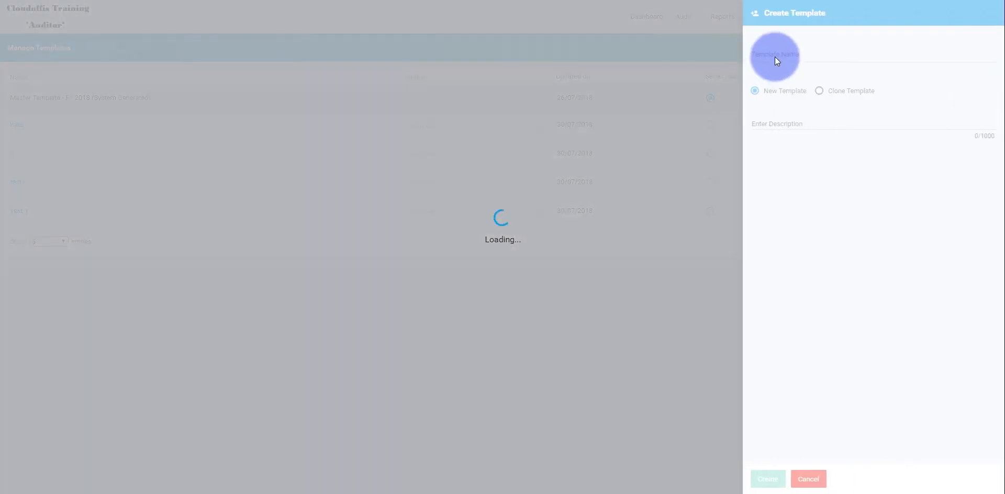
click(776, 59)
text(2018)
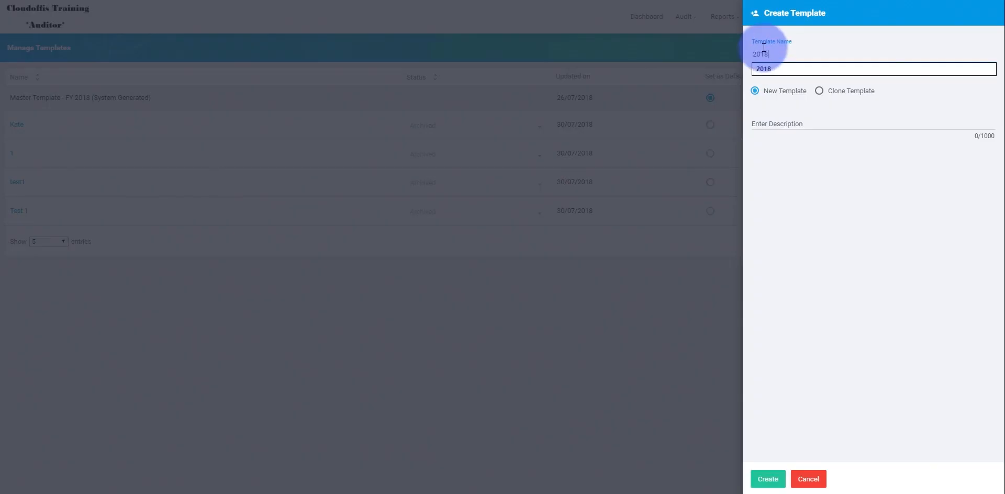
click(785, 68)
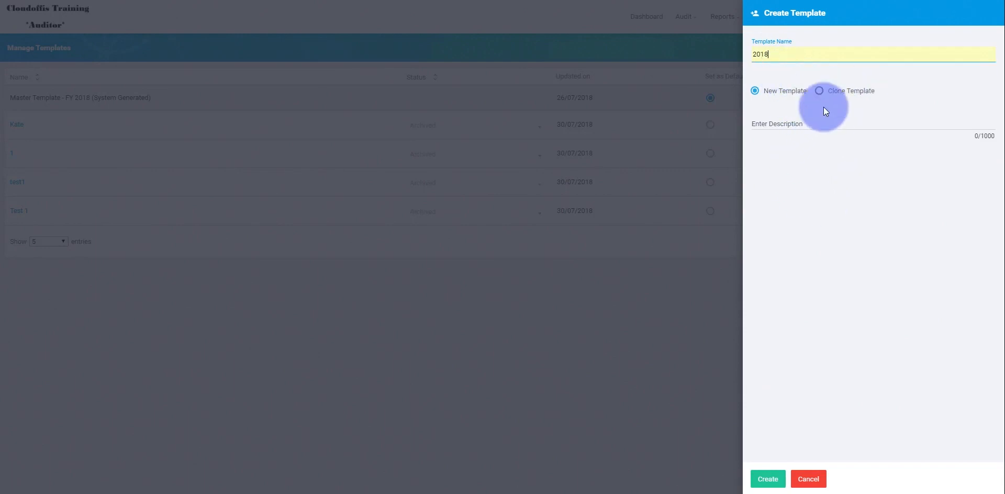
Step: Make the template a clone of Master Template - FY 2018 and create it without a description
click(823, 94)
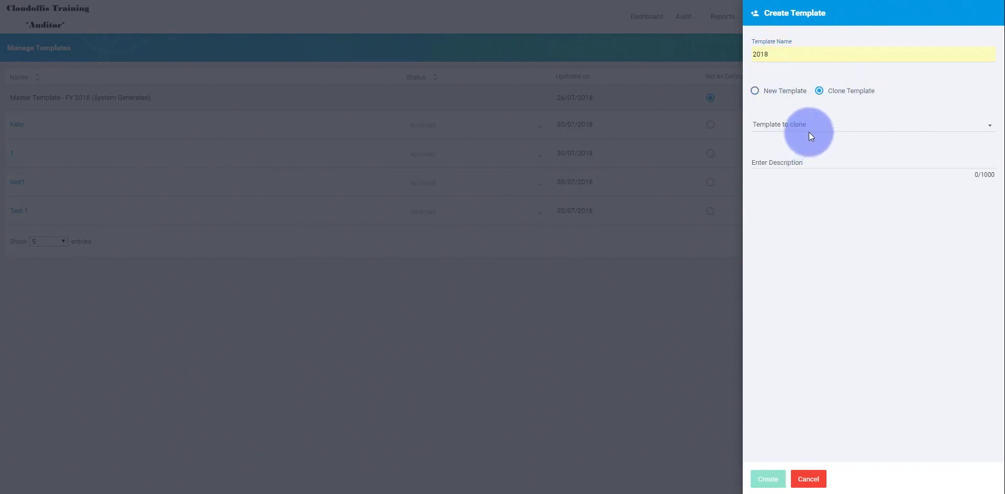
click(809, 135)
click(831, 137)
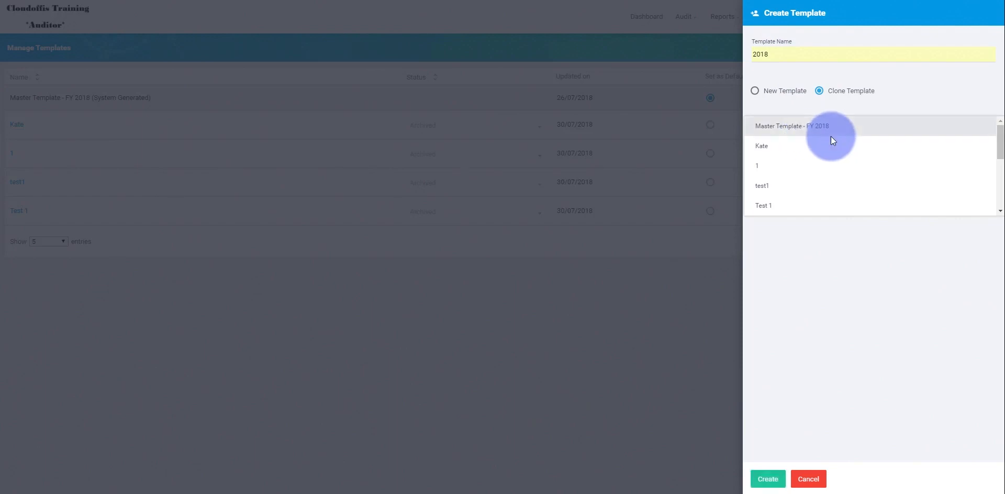
click(831, 136)
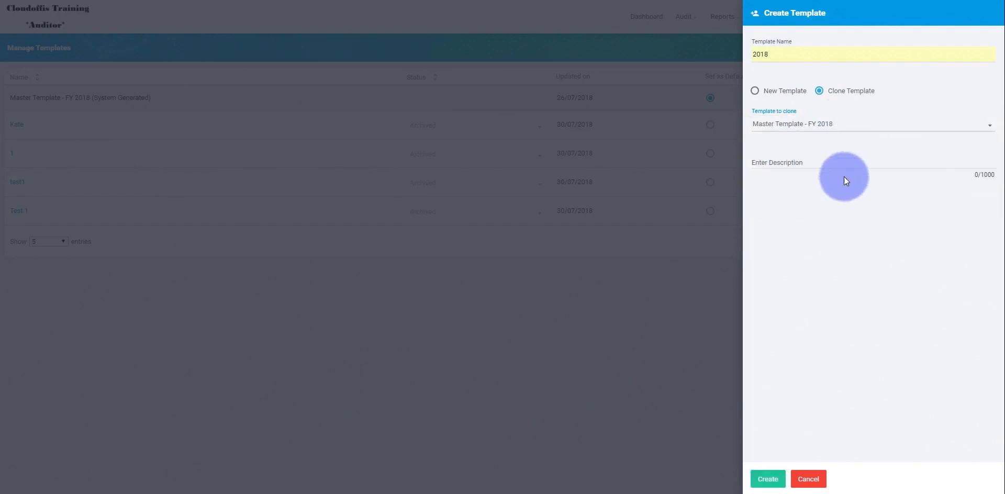
click(796, 163)
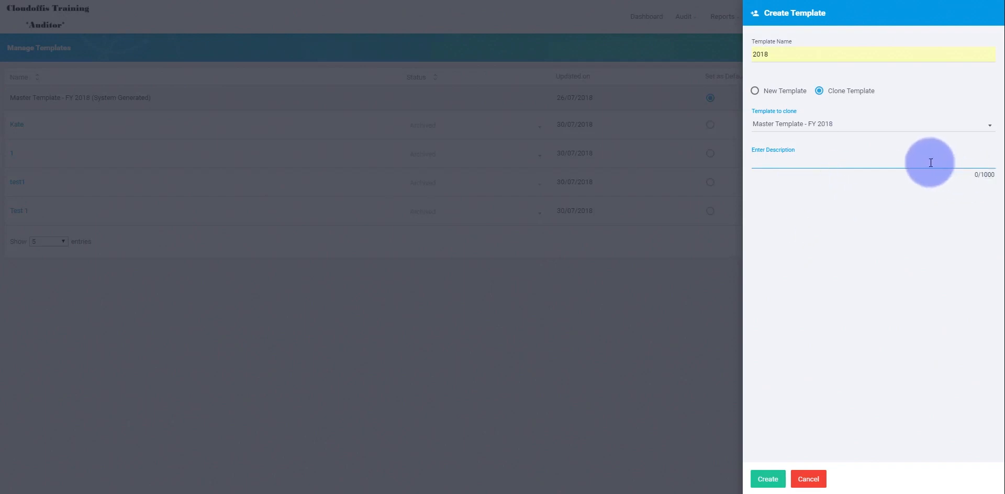
click(768, 477)
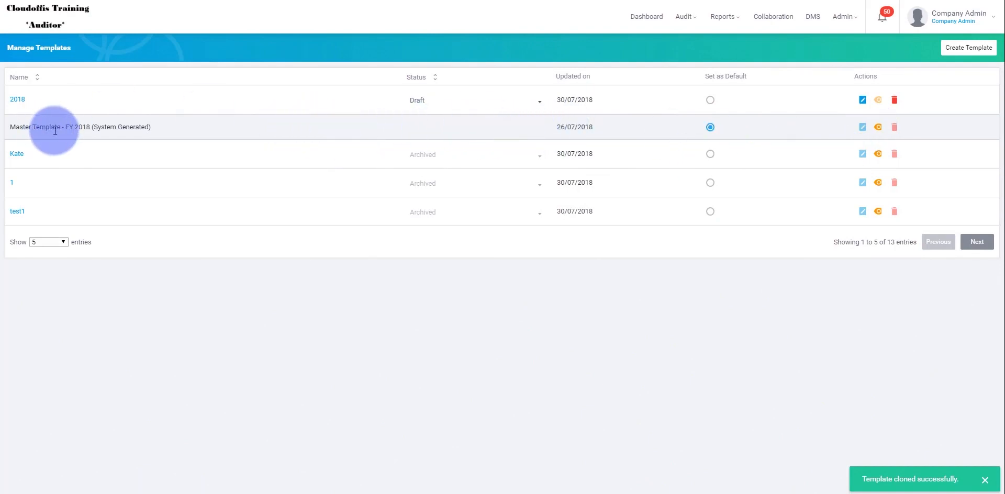
Step: Open the 2018 template for editing and read the first Client integrity procedure
click(862, 99)
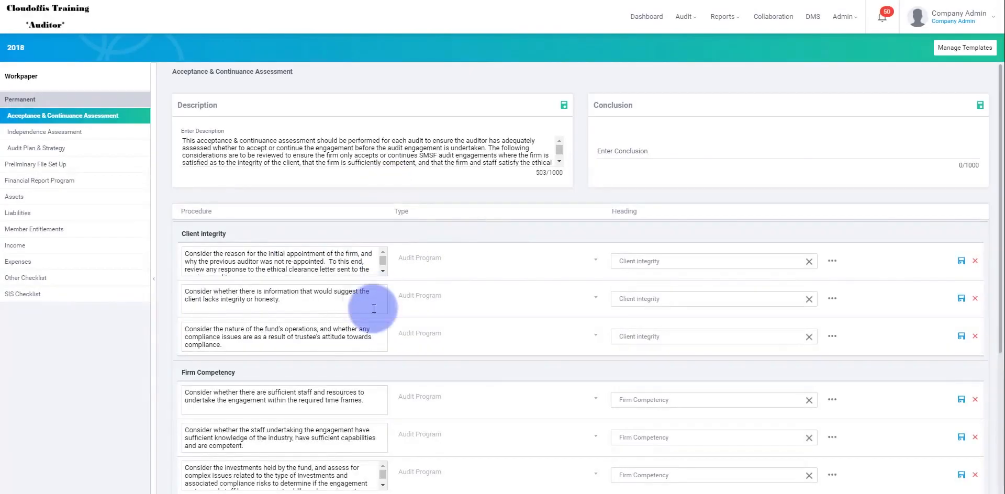
click(350, 268)
scroll(346, 270, down, 1)
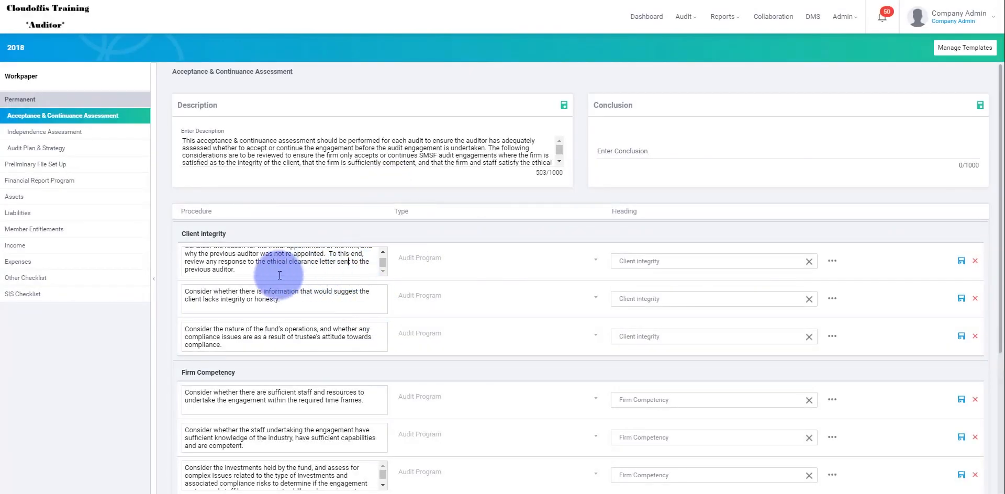
Step: Review the Independence Assessment workpaper and its form for adding a checklist item, closing the form without adding anything
click(46, 138)
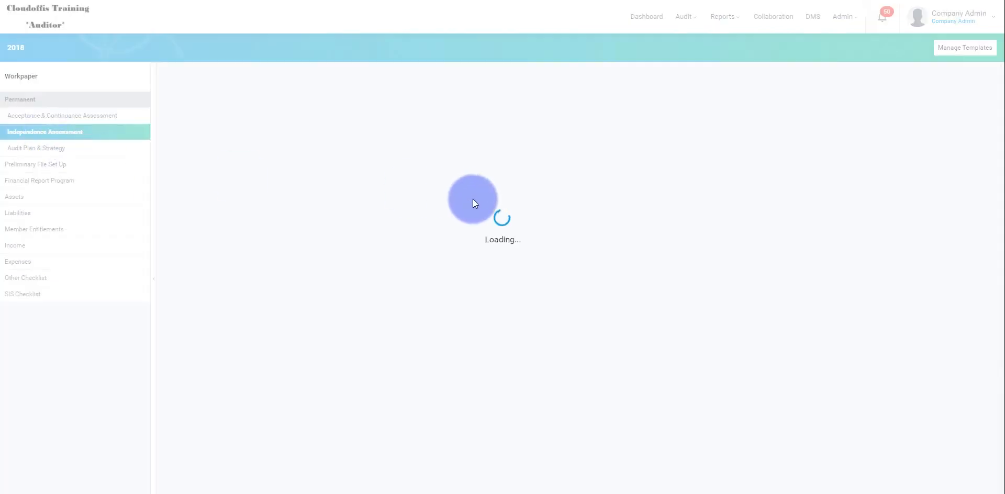
scroll(484, 287, down, 4)
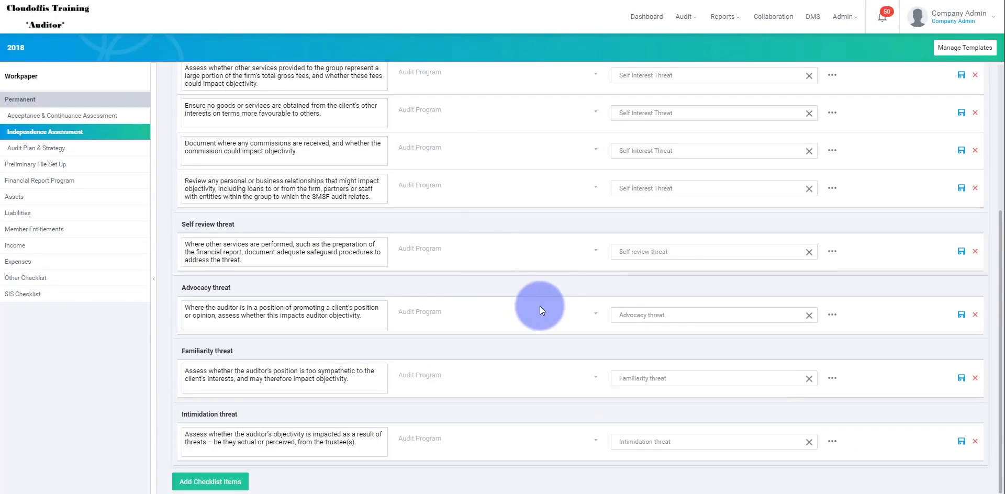
click(196, 482)
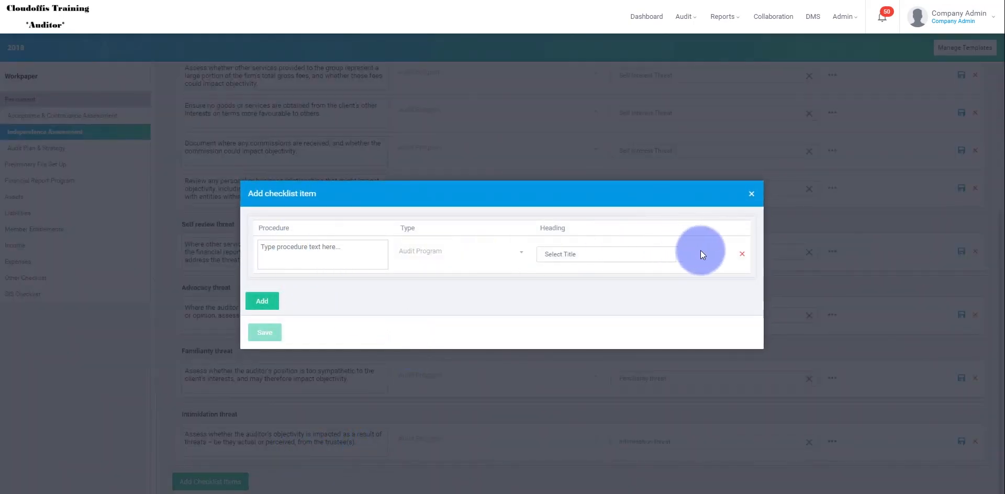
click(751, 194)
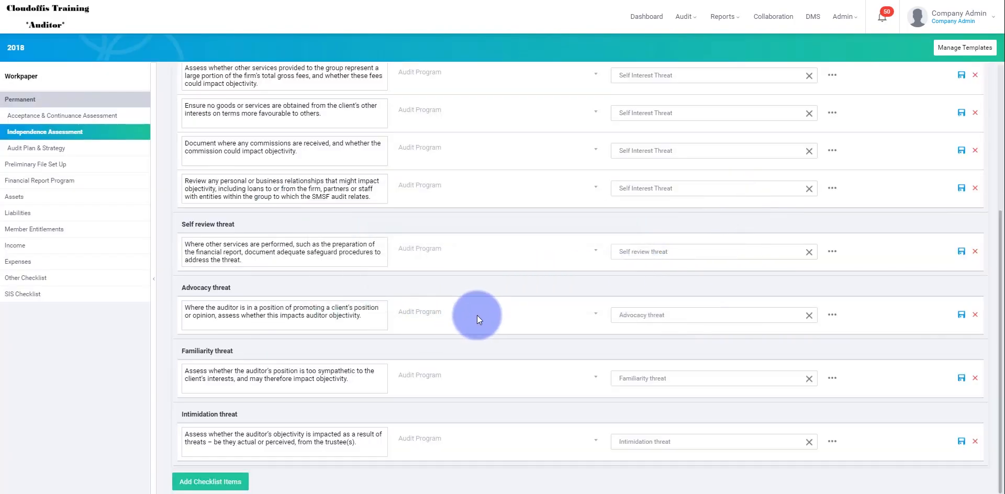
scroll(527, 212, up, 5)
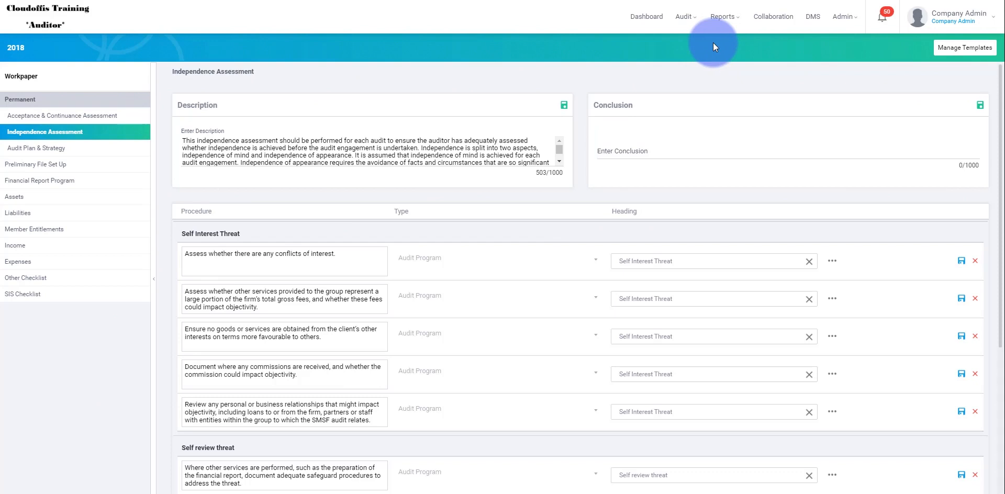
Step: Switch back to the Accountant training company's template management list
click(844, 17)
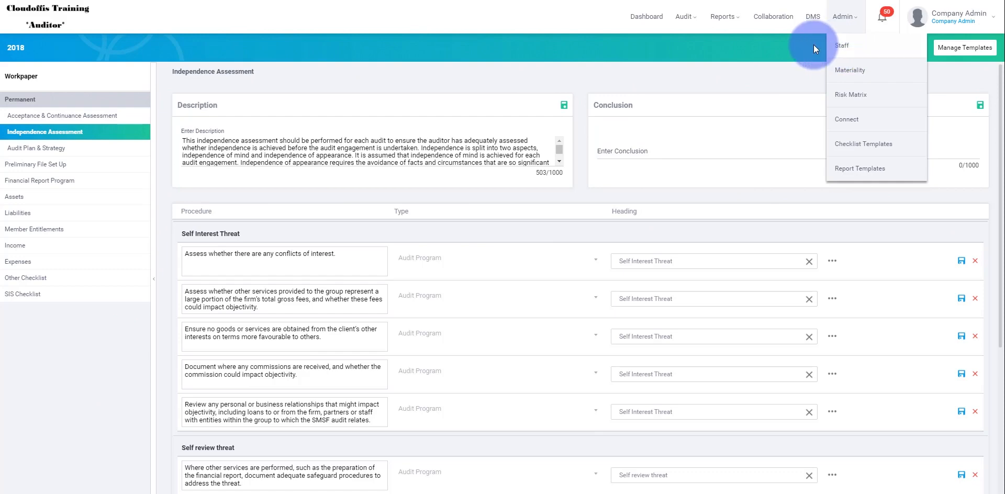
click(850, 168)
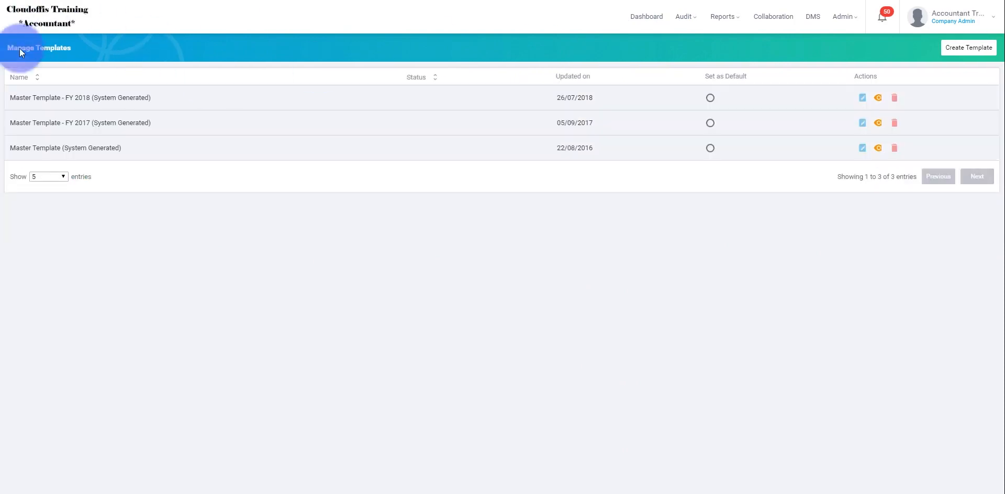
Step: Open the Audit Report 2017 report template for editing
click(843, 16)
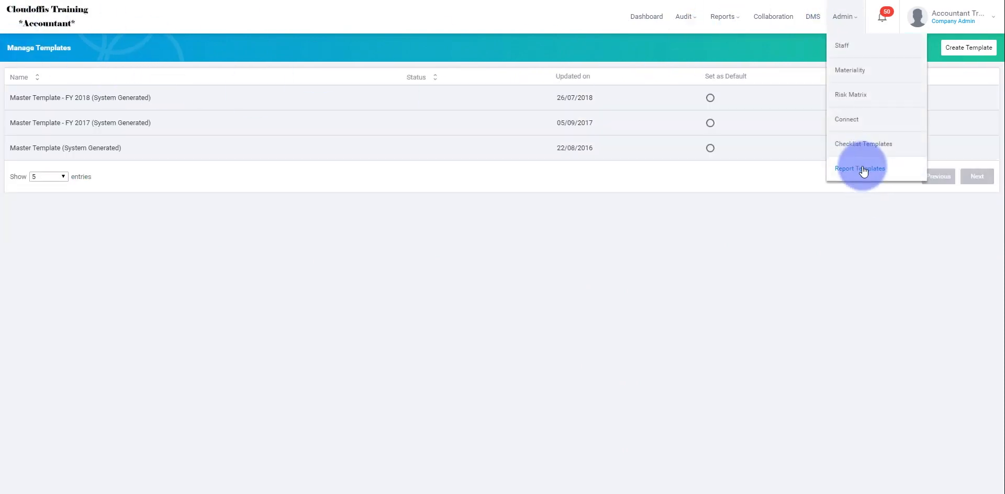
click(861, 170)
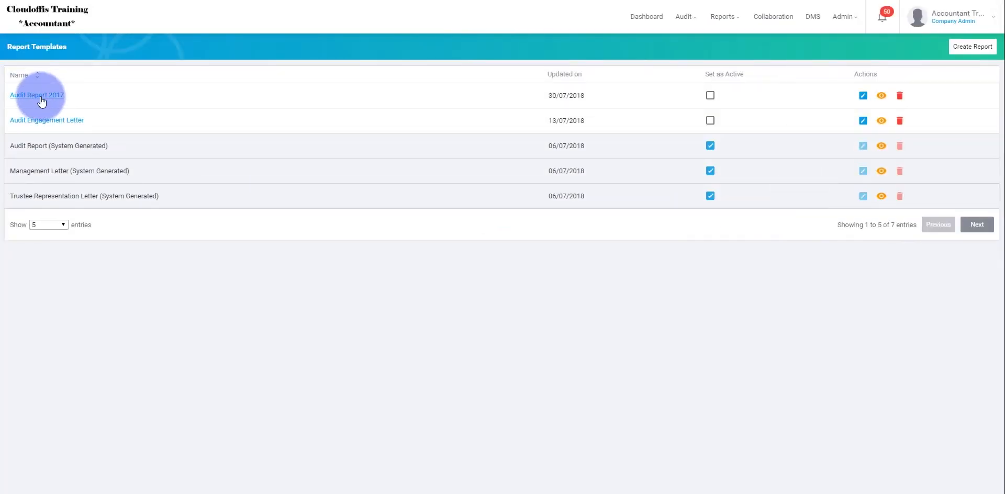
click(863, 97)
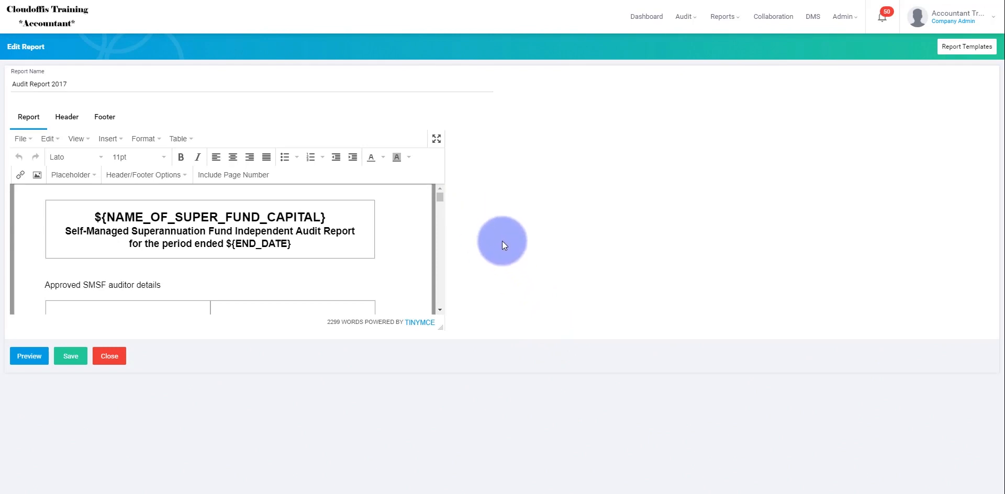
Step: Replace the end date placeholder in the report's title block with the "Year end Date in words without comma" placeholder
click(305, 240)
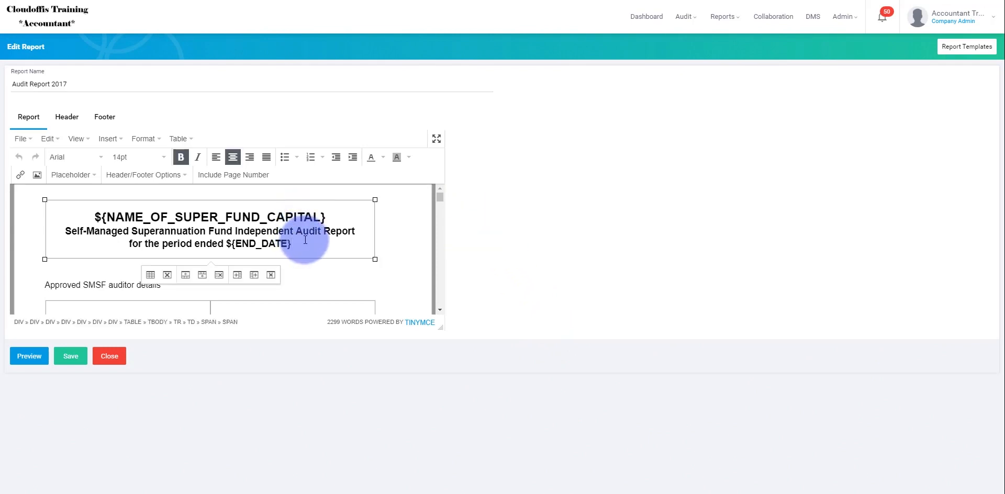
scroll(305, 240, down, 1)
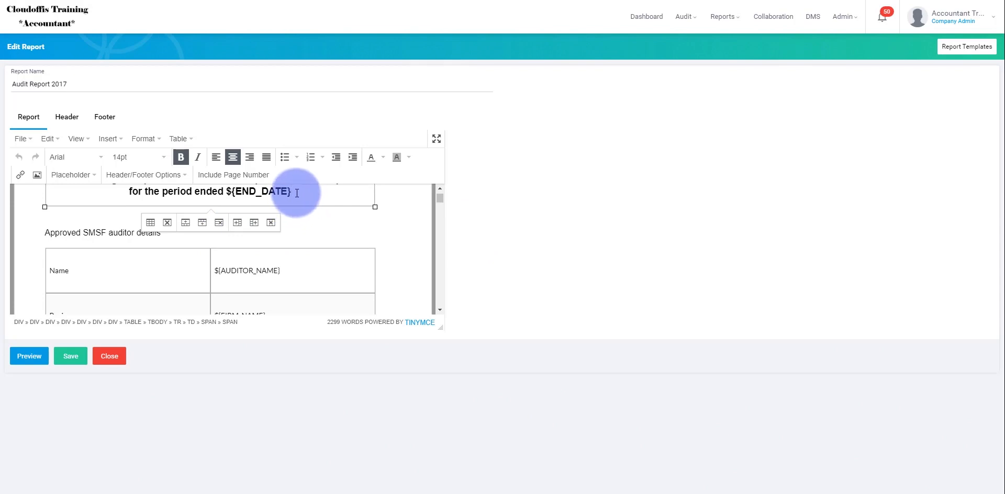
drag(296, 193, 230, 241)
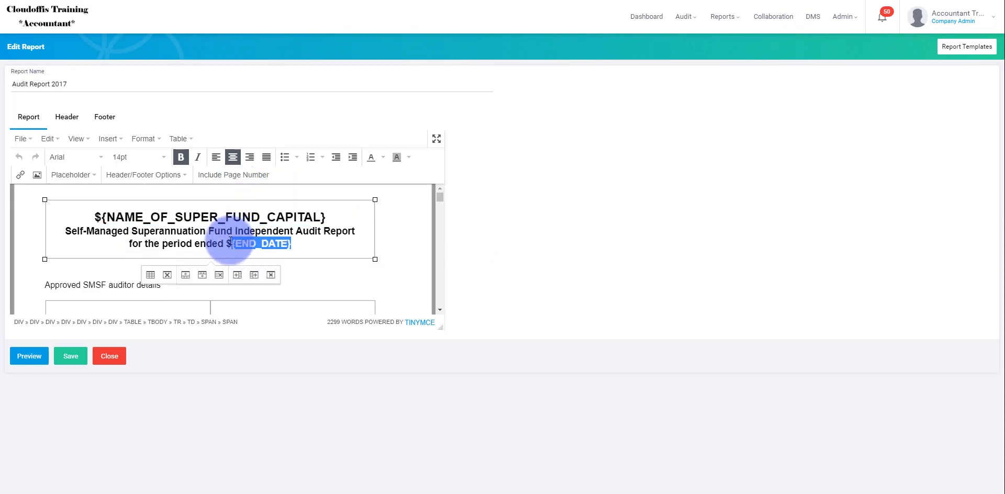
click(554, 243)
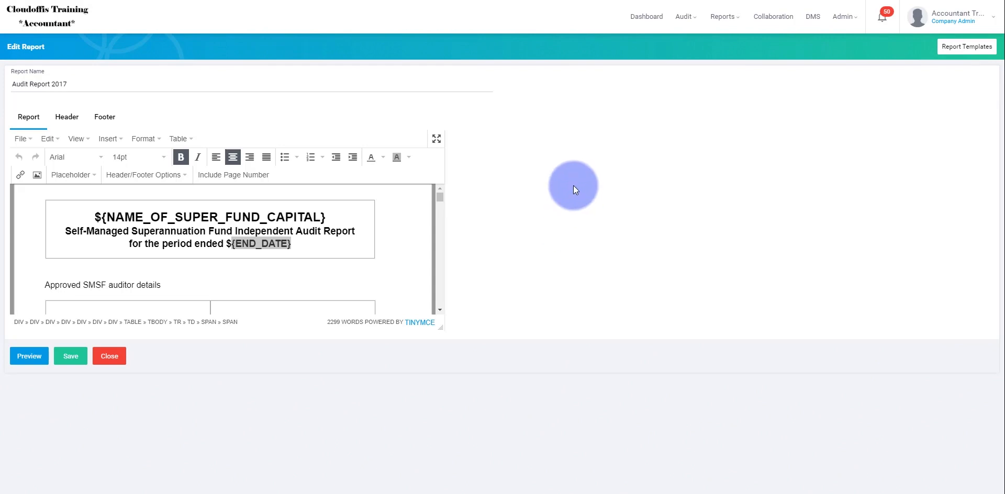
double_click(302, 243)
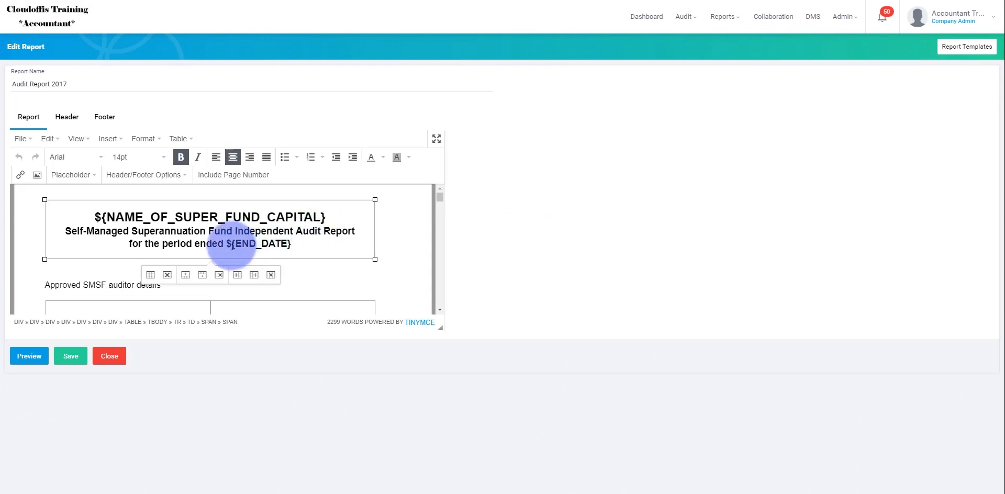
drag(225, 244, 288, 242)
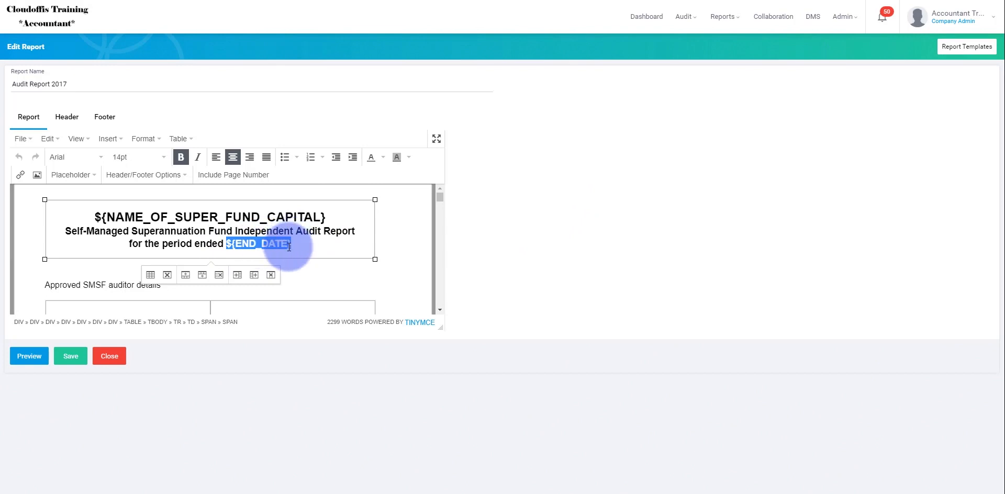
click(72, 178)
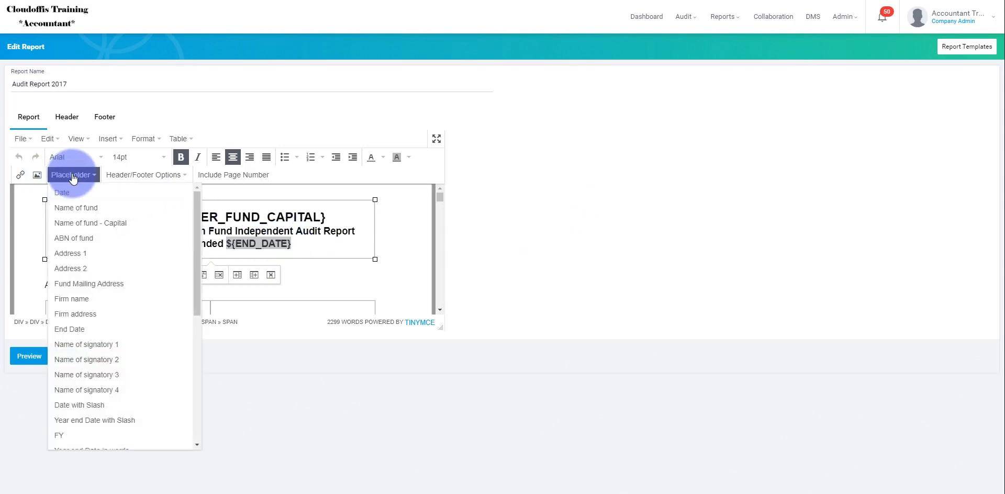
scroll(120, 246, down, 5)
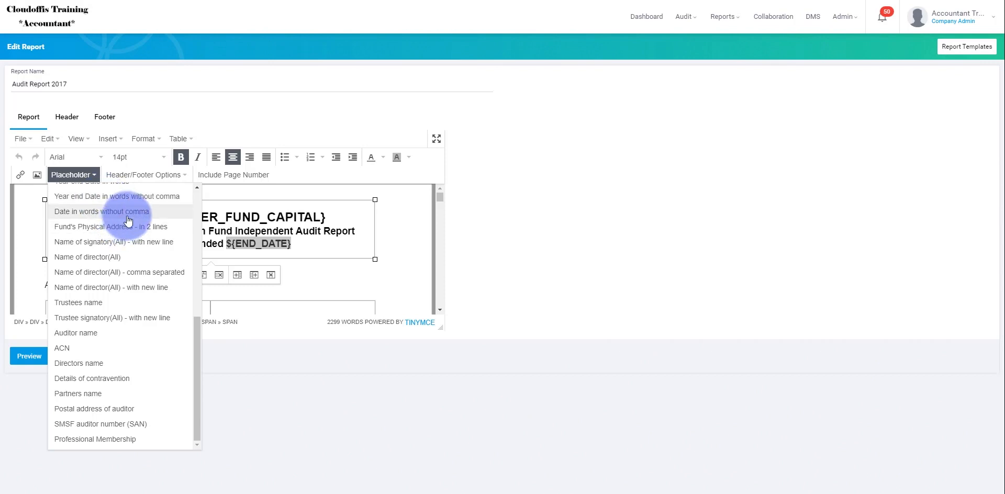
scroll(105, 217, up, 3)
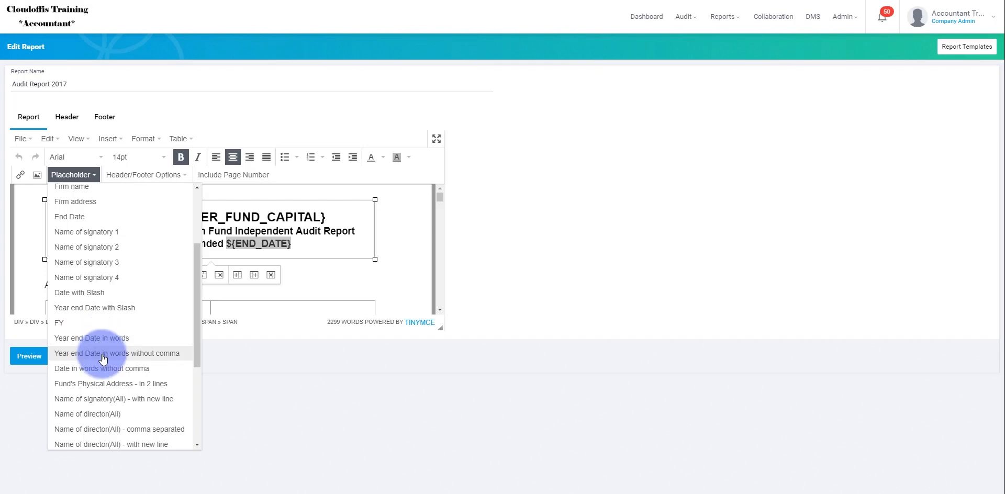
click(103, 358)
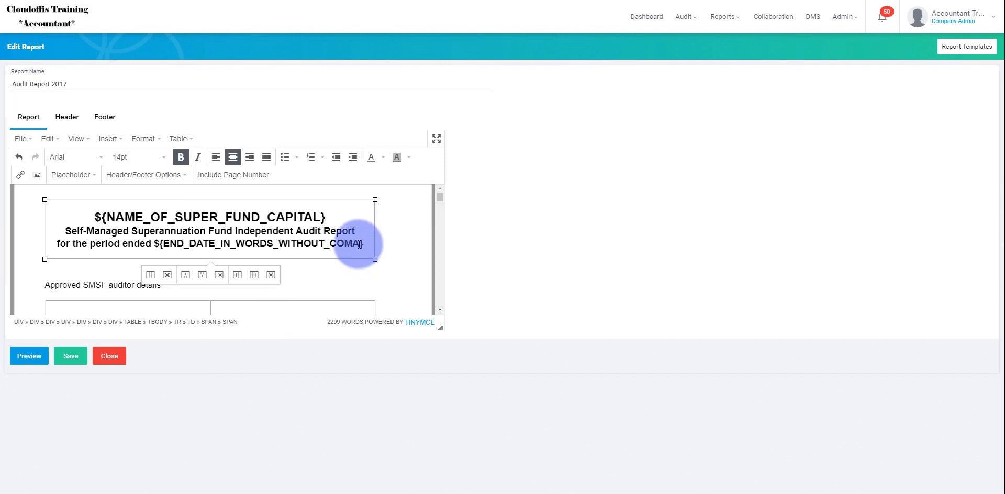
drag(359, 244, 331, 244)
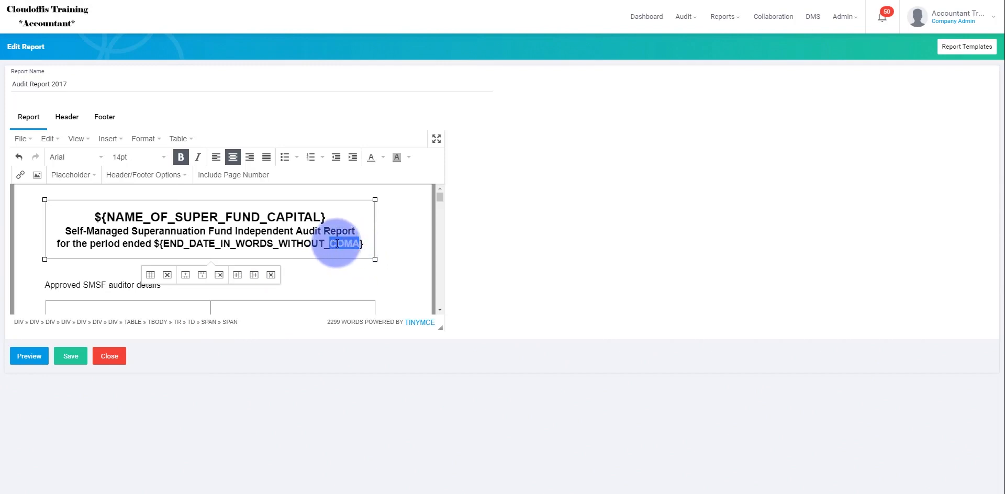
scroll(337, 246, down, 1)
scroll(335, 249, up, 1)
click(230, 229)
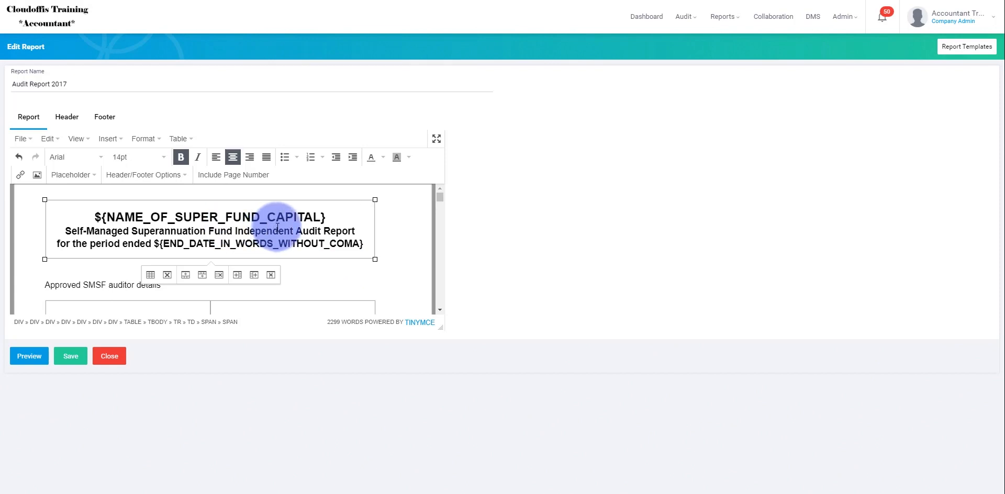
drag(362, 243, 155, 244)
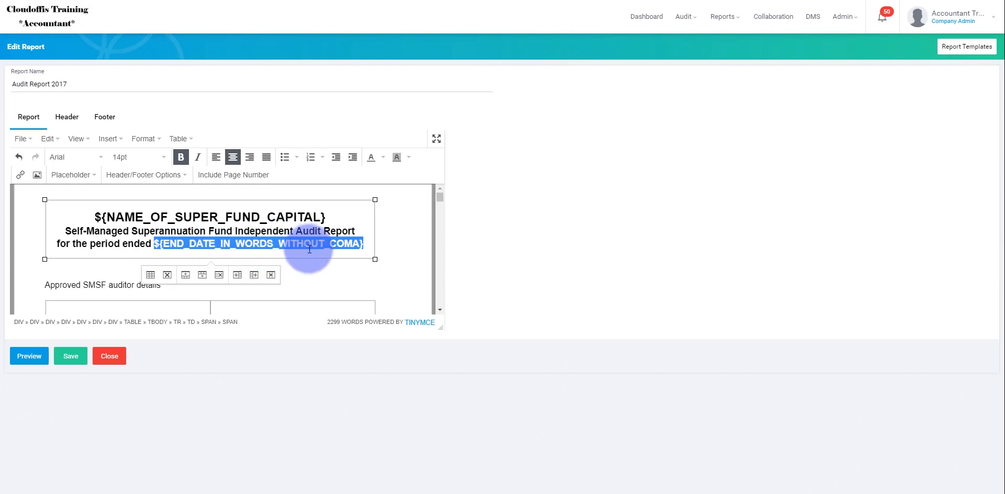
click(324, 244)
Step: Remove the background colour from the year value in the "Year of income being audited" row
scroll(327, 246, down, 10)
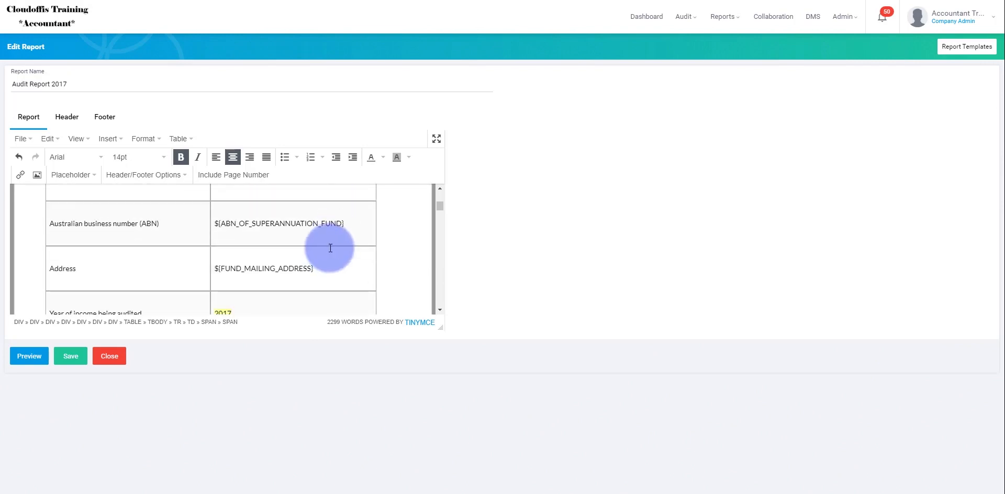
scroll(332, 242, down, 1)
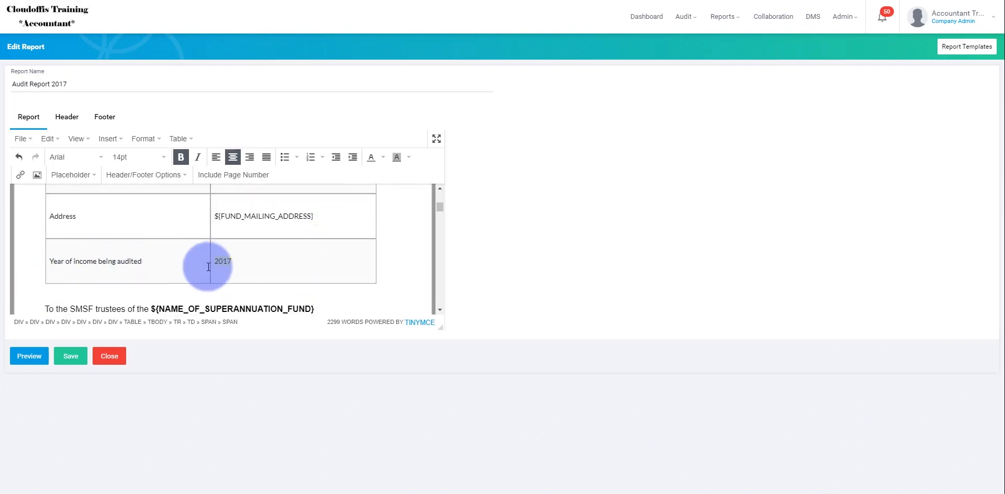
click(250, 260)
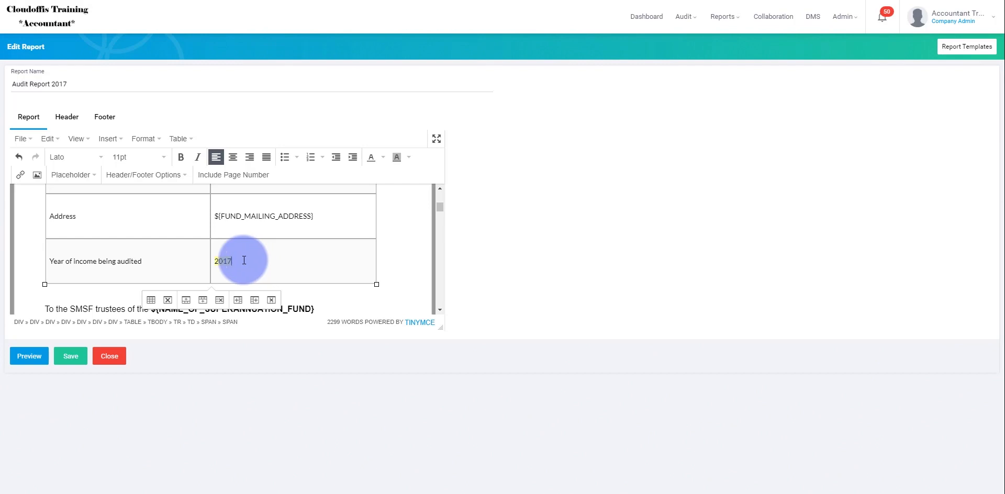
double_click(240, 262)
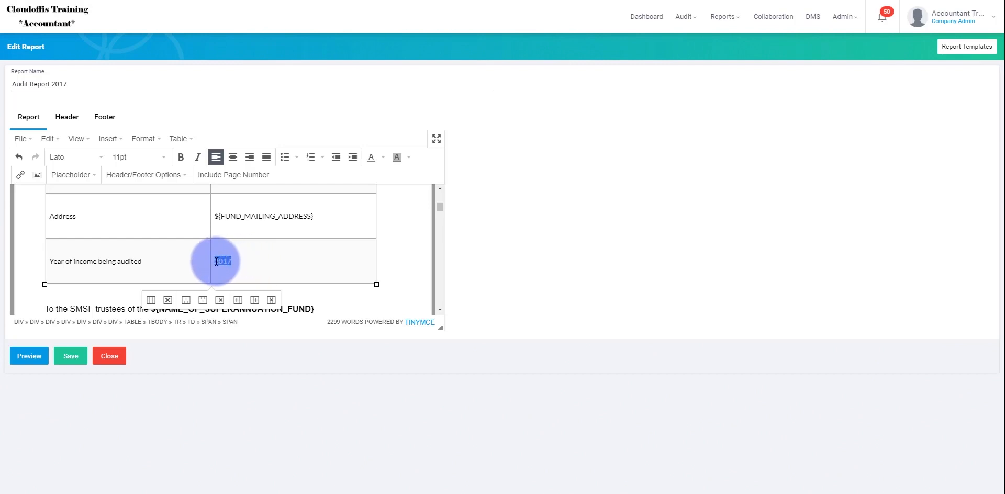
drag(217, 259, 274, 261)
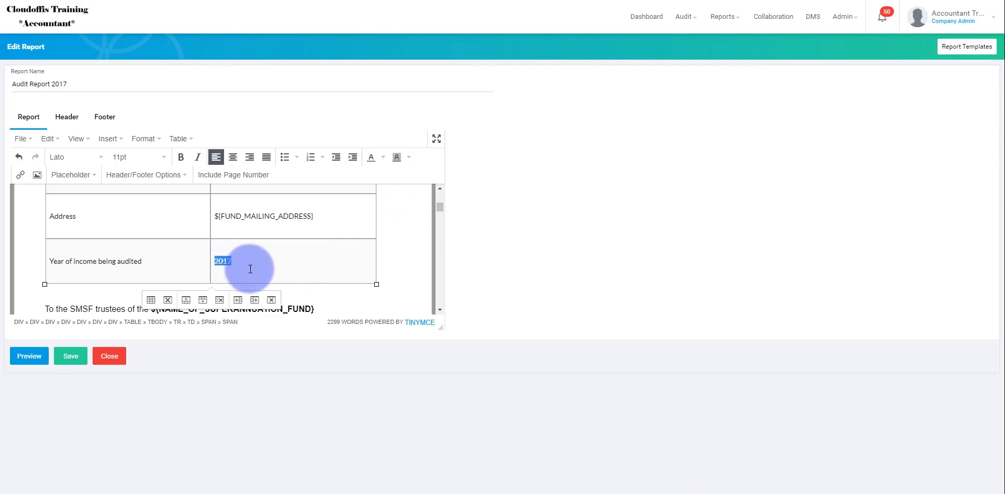
click(408, 157)
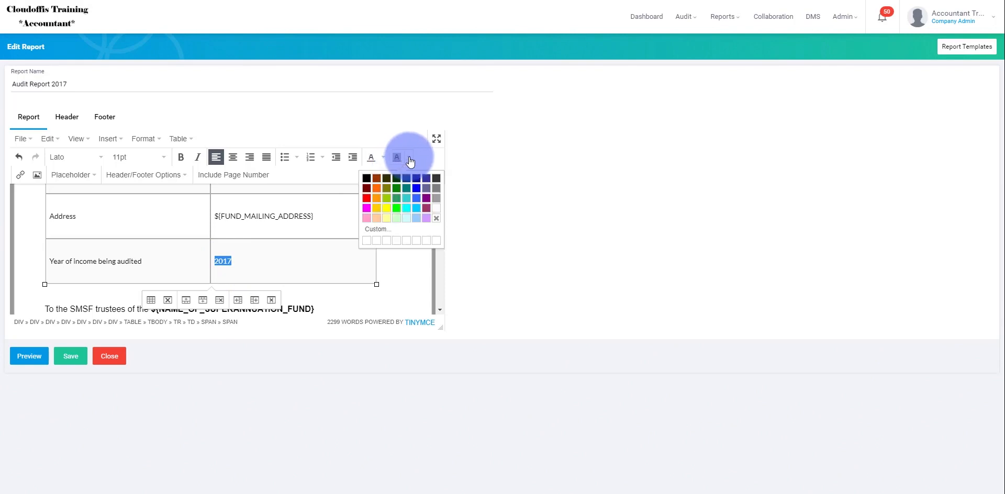
click(436, 218)
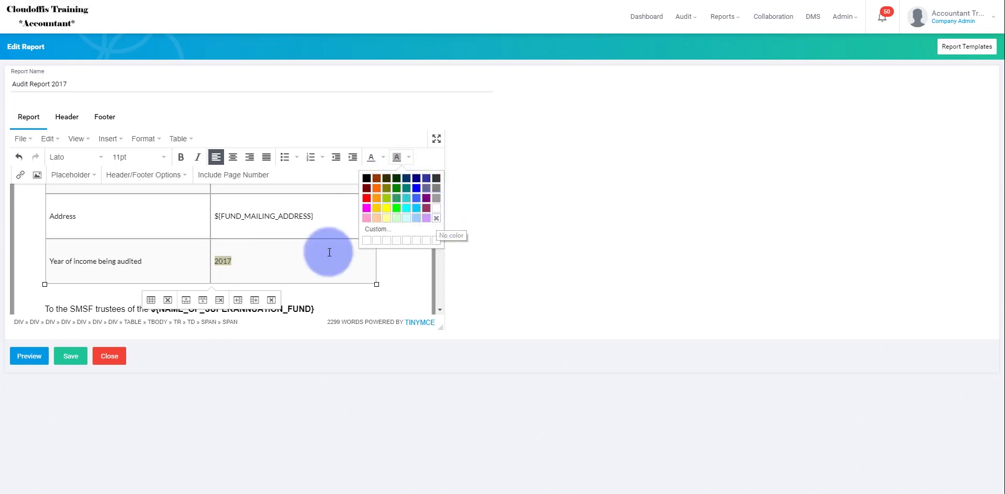
Step: Replace the fixed year in the "Year of income being audited" row with the FY placeholder
drag(255, 260, 215, 261)
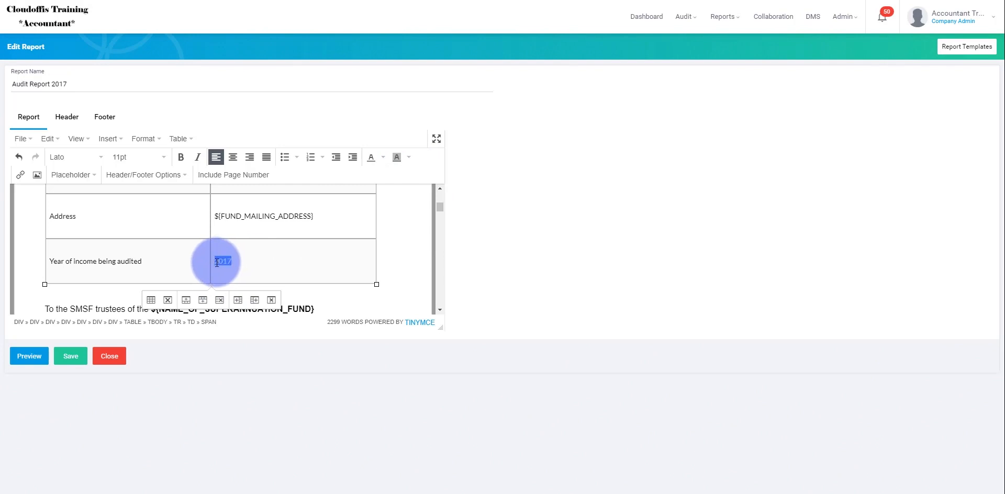
click(76, 175)
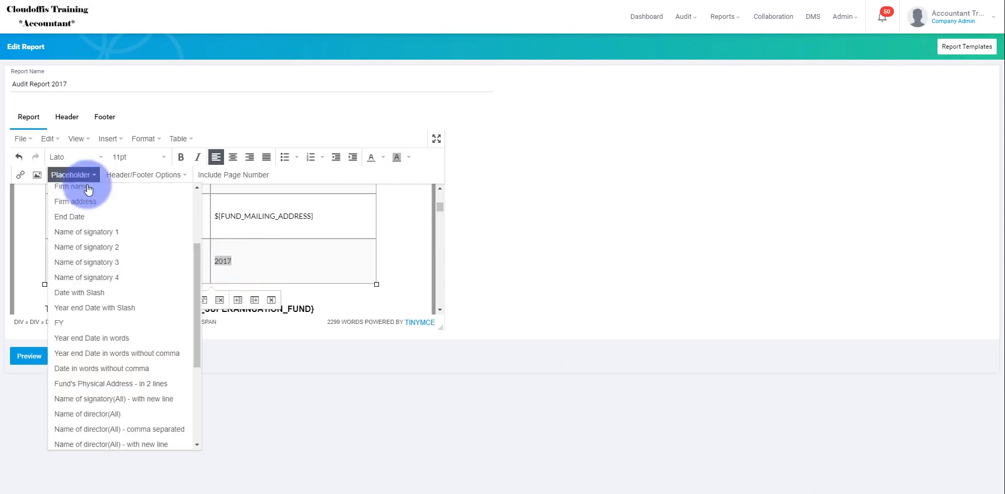
click(75, 324)
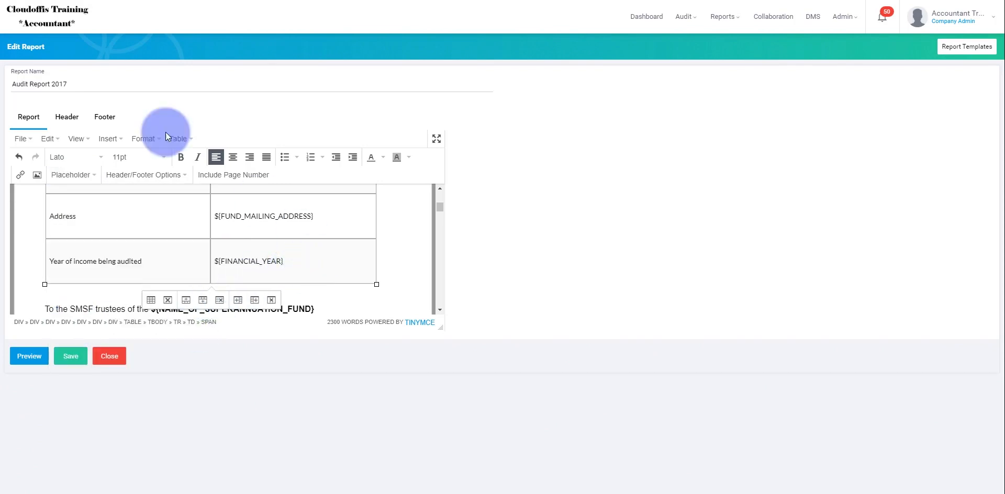
Step: Rename the report template as Audit Report
click(77, 83)
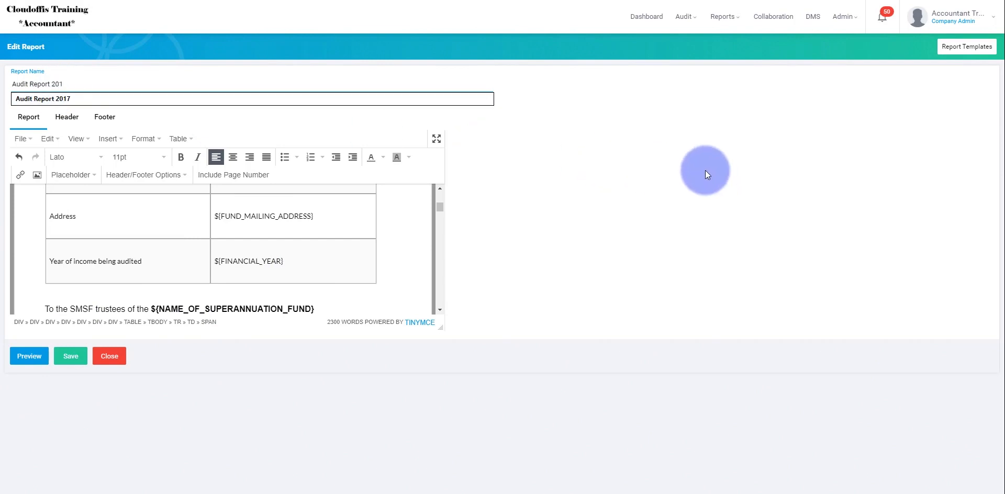
key(BackSpace)
key(BackSpace)
key(BackSpace)
key(BackSpace)
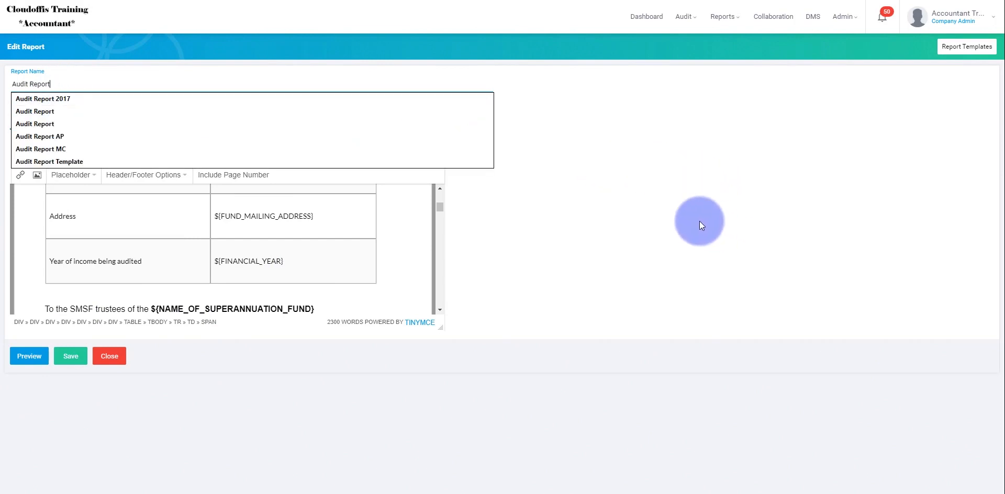
click(700, 220)
Step: Review the financial year placeholder and the end date placeholders in the Approved SMSF Auditor's Opinion section of Part A
click(342, 263)
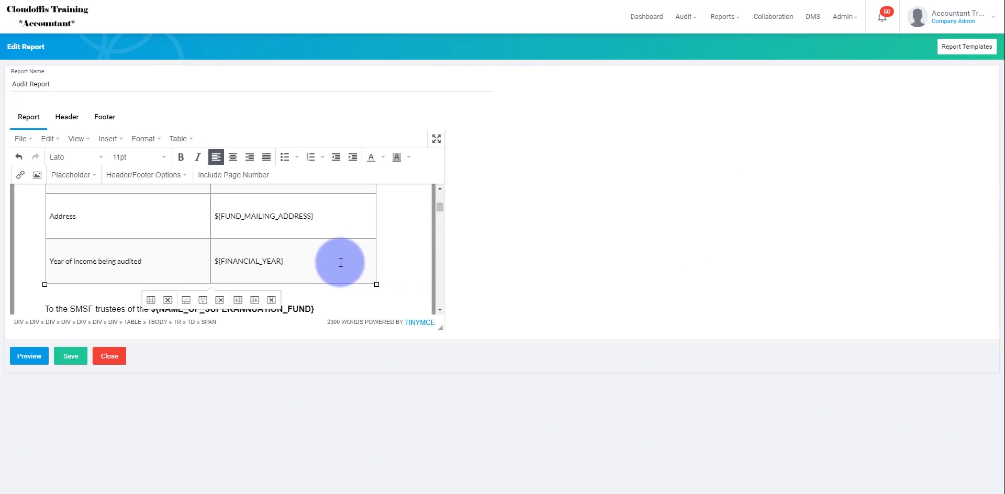
scroll(341, 263, down, 2)
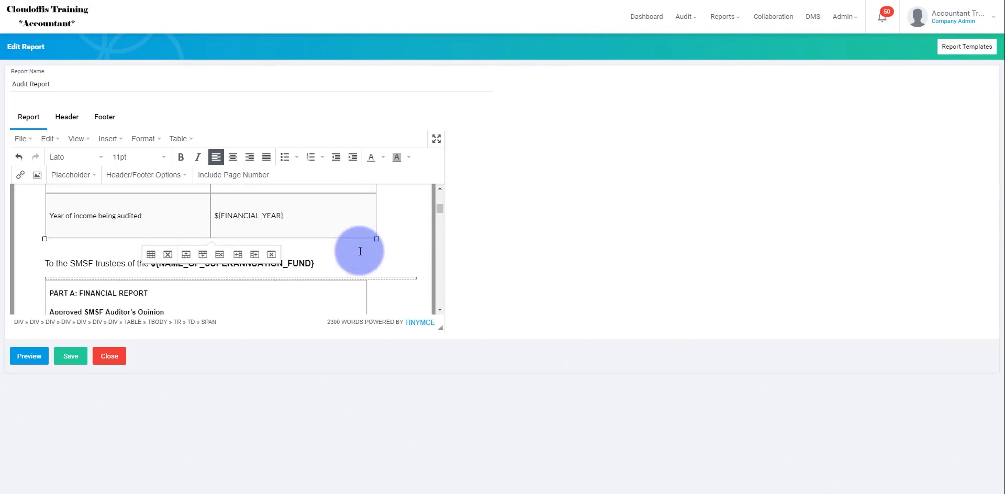
scroll(329, 215, up, 2)
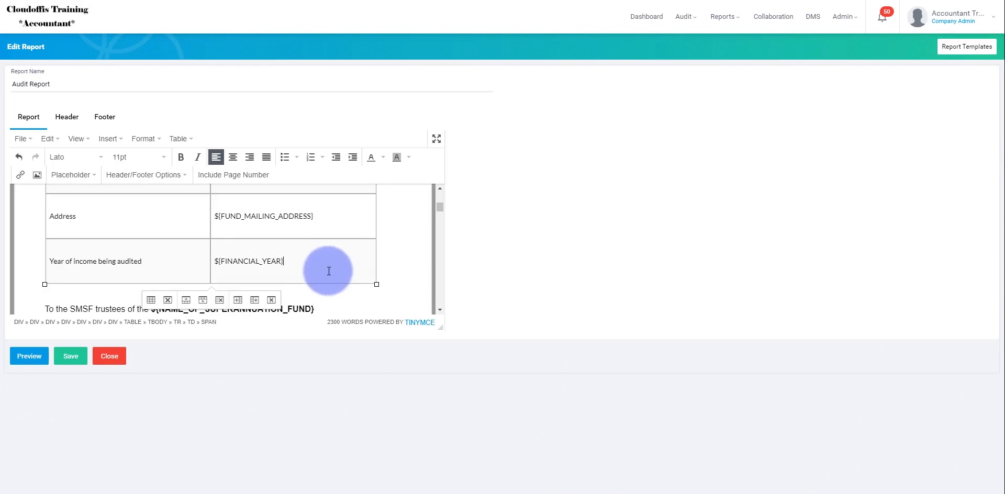
scroll(325, 271, down, 1)
scroll(317, 264, down, 1)
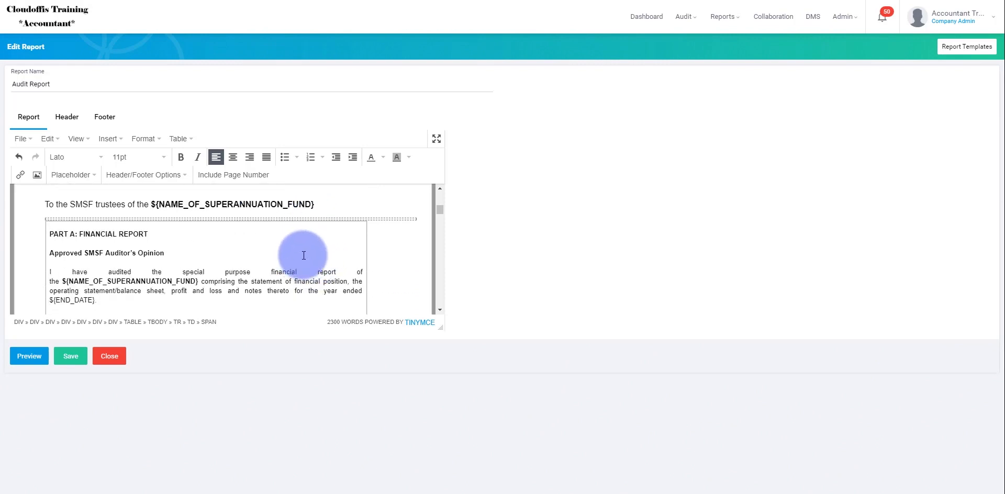
drag(96, 300, 49, 301)
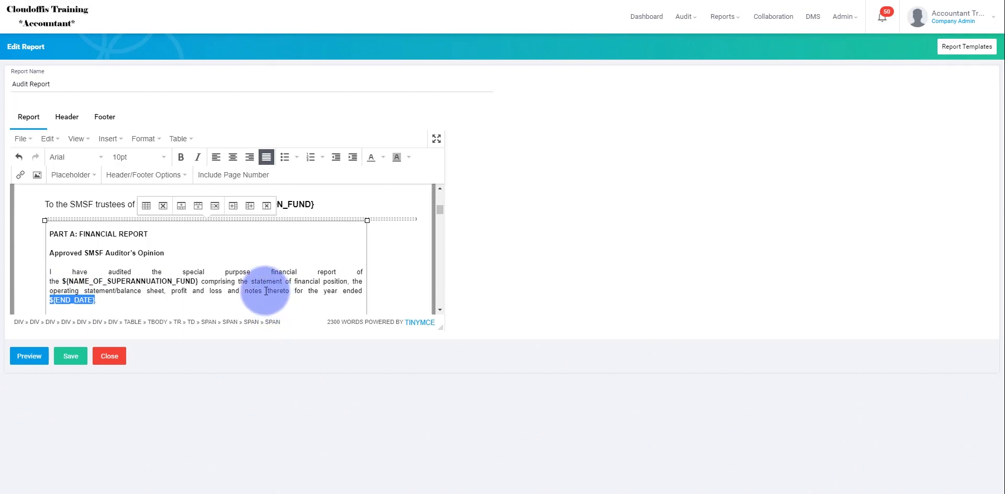
scroll(266, 291, up, 1)
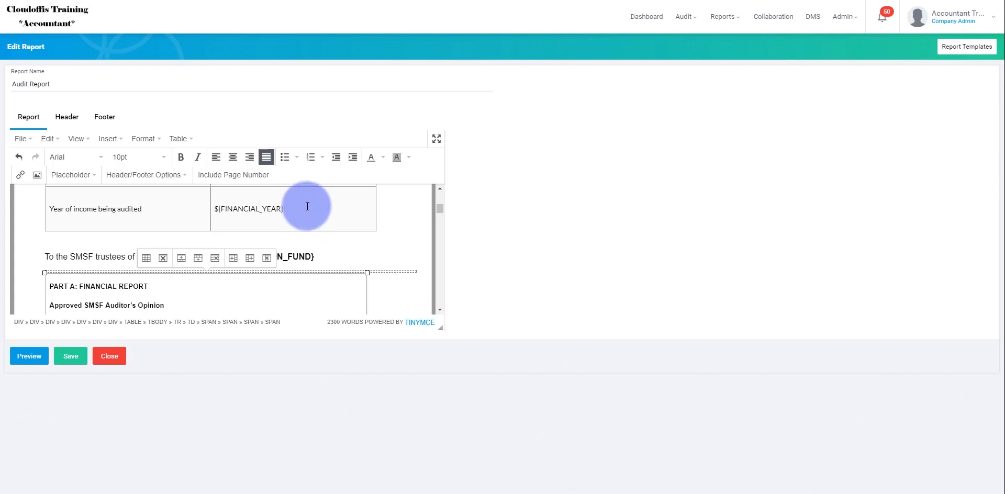
scroll(292, 298, down, 2)
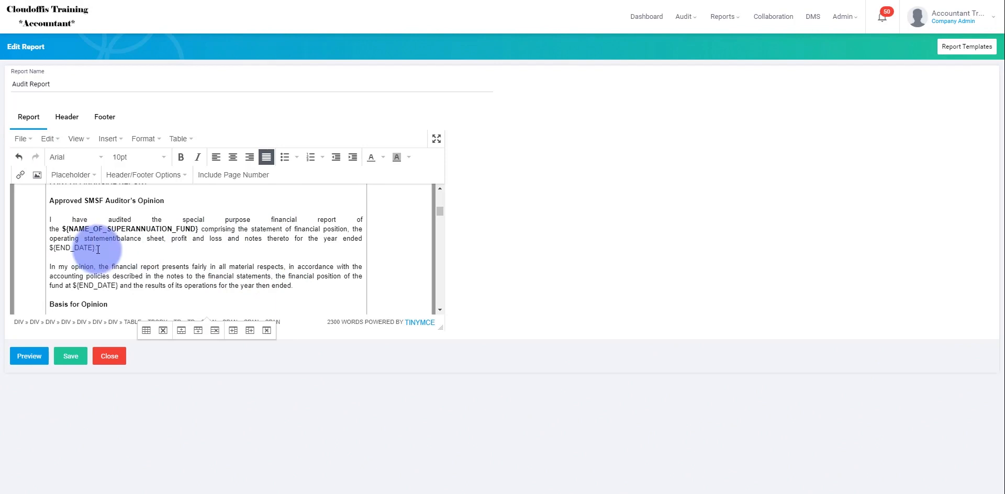
Step: Replace the end date placeholder in the first paragraph of Part A's Auditor's Opinion with the "Year end Date in words without comma" placeholder
drag(95, 248, 46, 247)
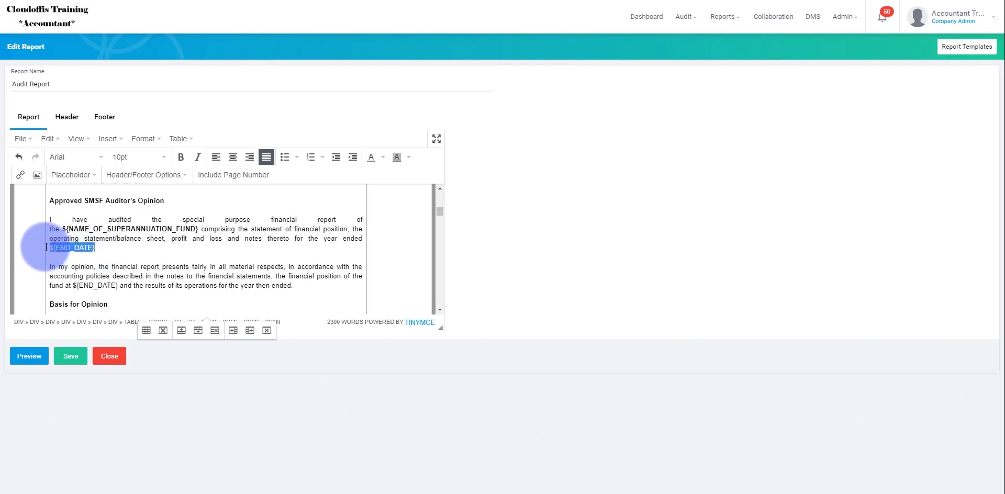
key(BackSpace)
click(81, 178)
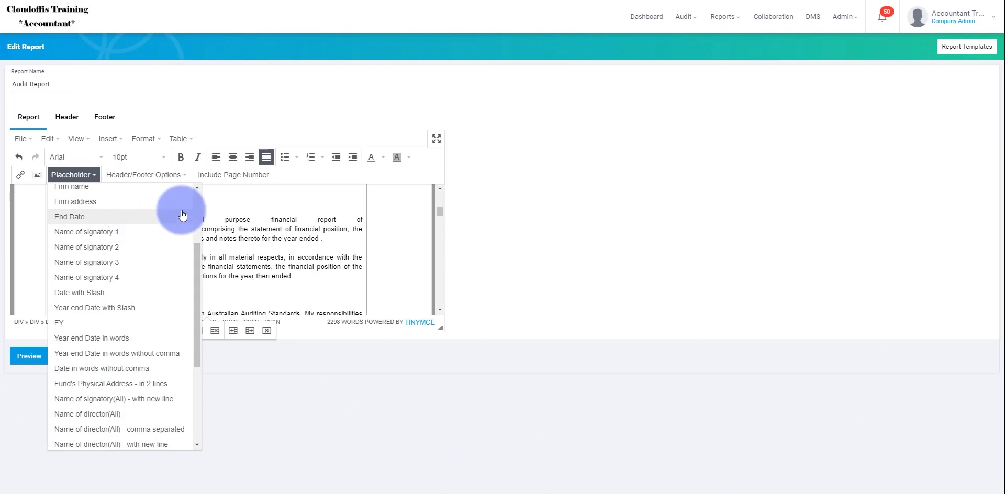
scroll(183, 215, down, 3)
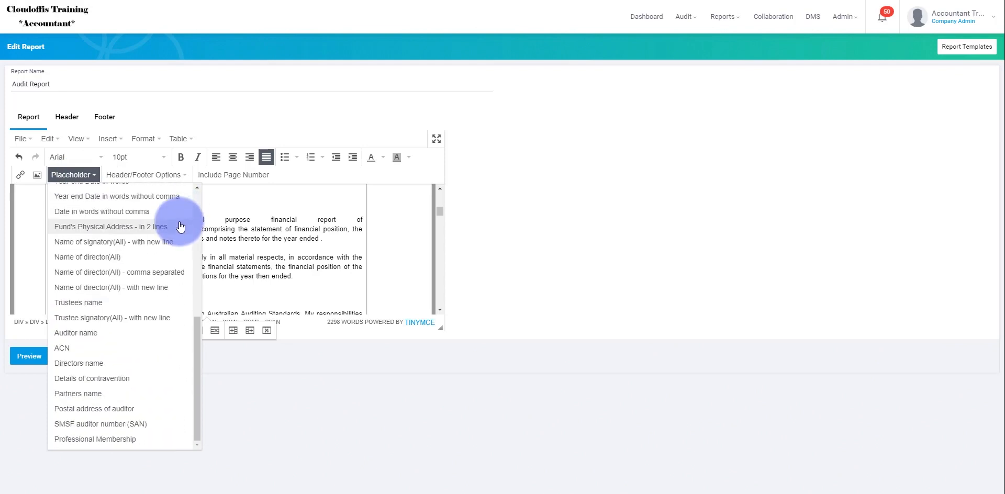
click(128, 197)
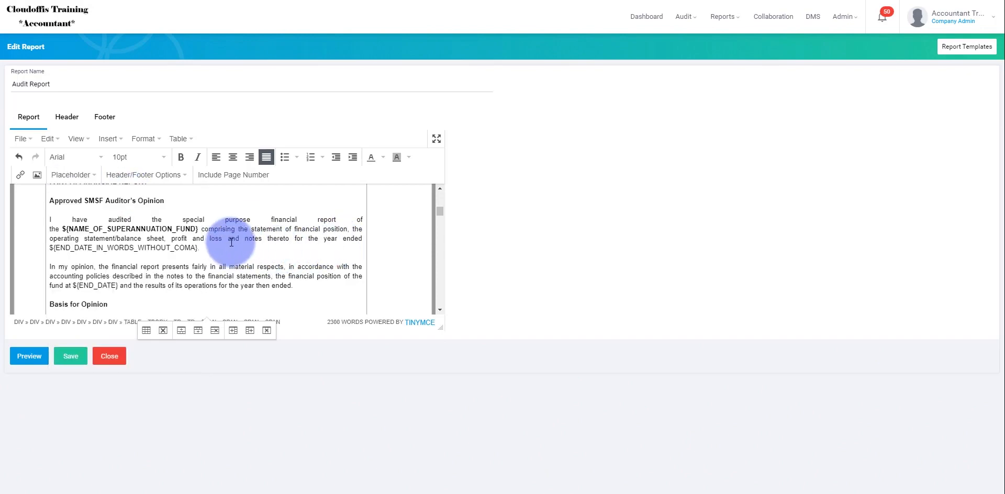
Step: Replace the end date placeholder in the "In my opinion" paragraph of Part A with the "Year end Date in words without comma" placeholder
scroll(233, 240, down, 3)
scroll(236, 240, up, 3)
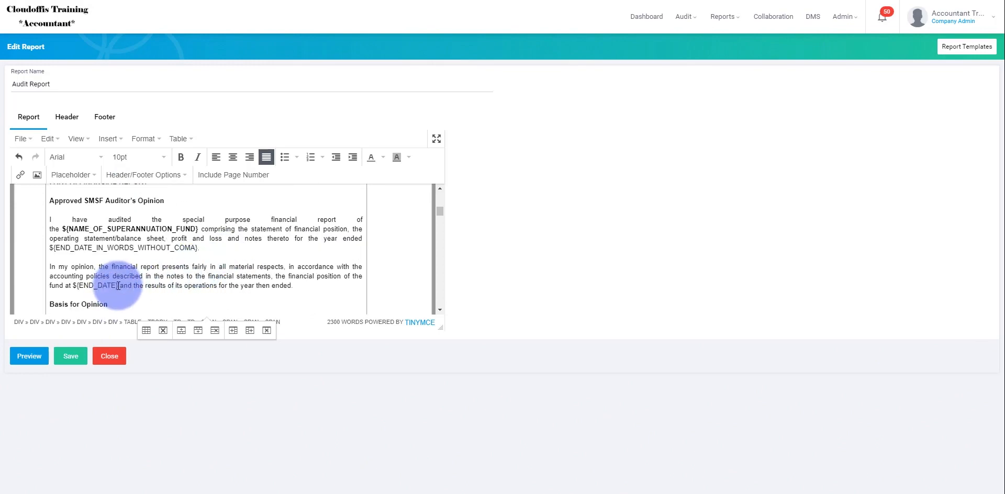
drag(119, 286, 73, 285)
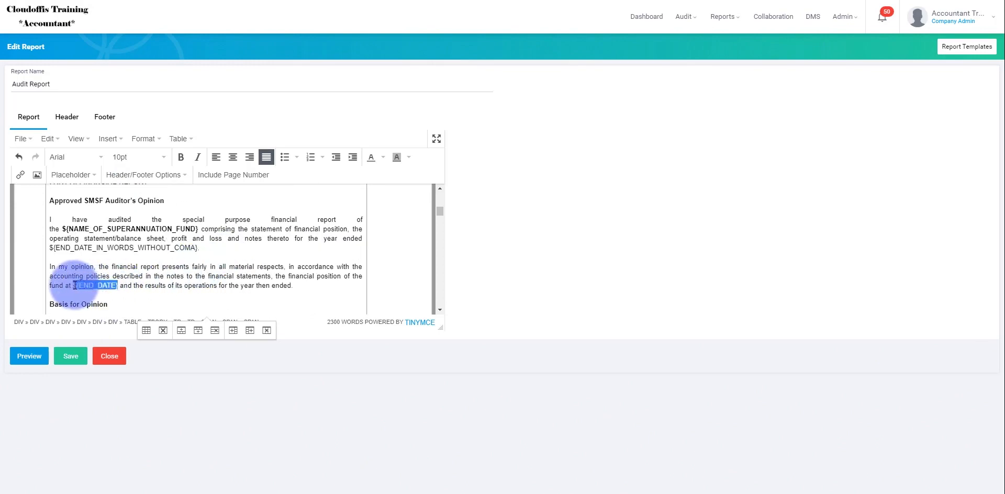
click(70, 176)
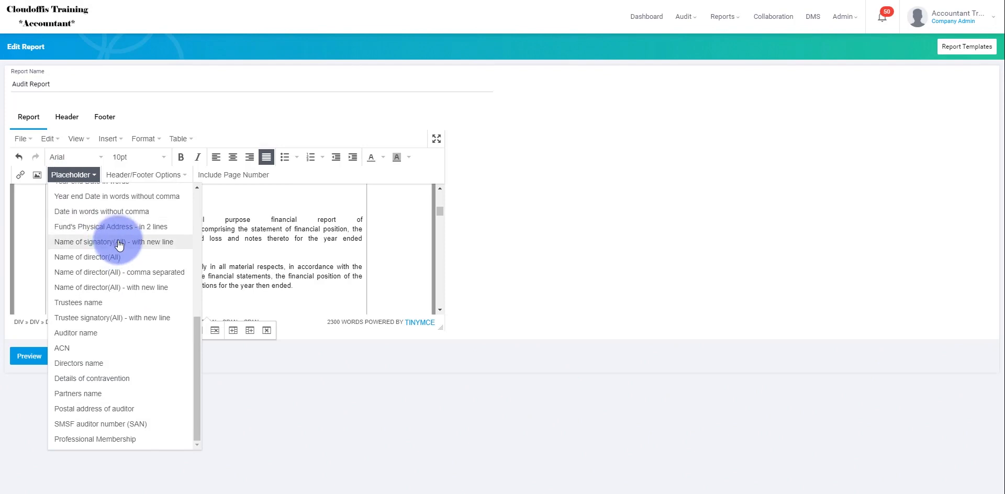
click(131, 197)
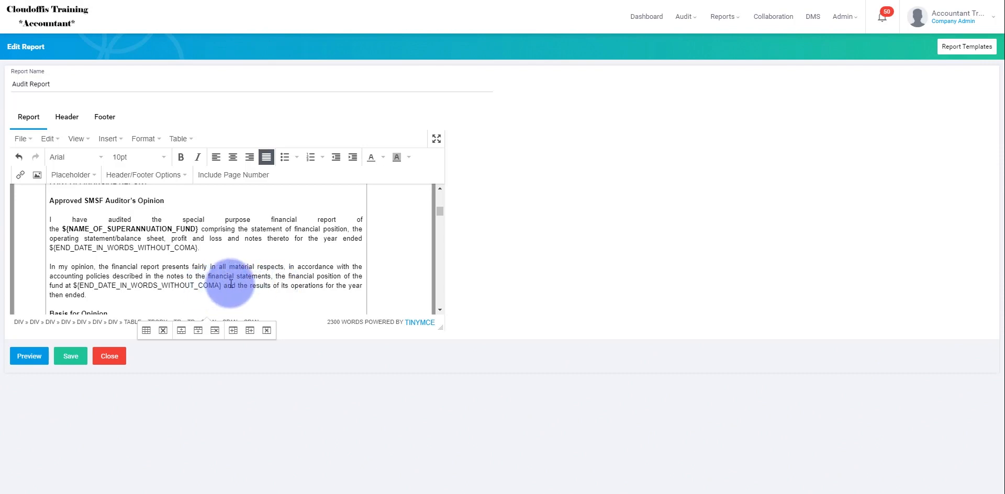
Step: Search the report for "date" and go through the occurrences up to the Auditor's Opinion in Part B
scroll(246, 278, down, 2)
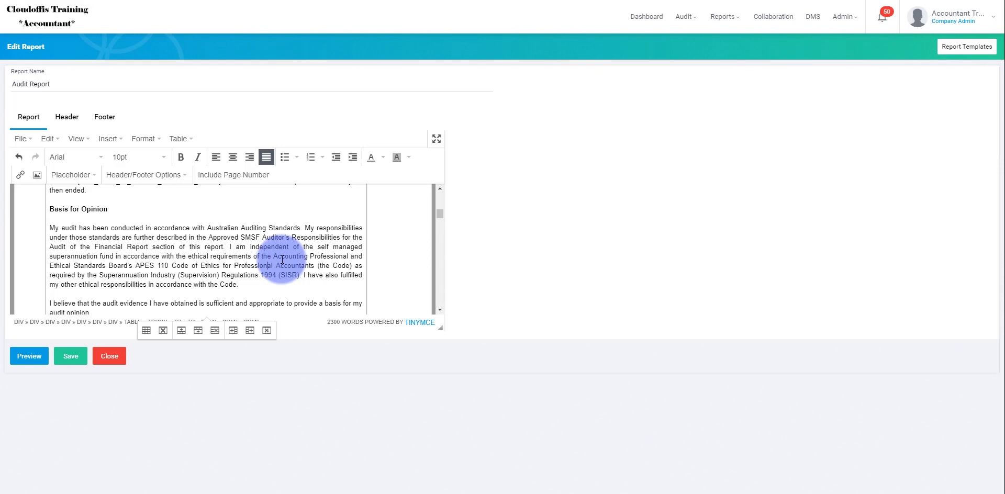
key(ctrl+f)
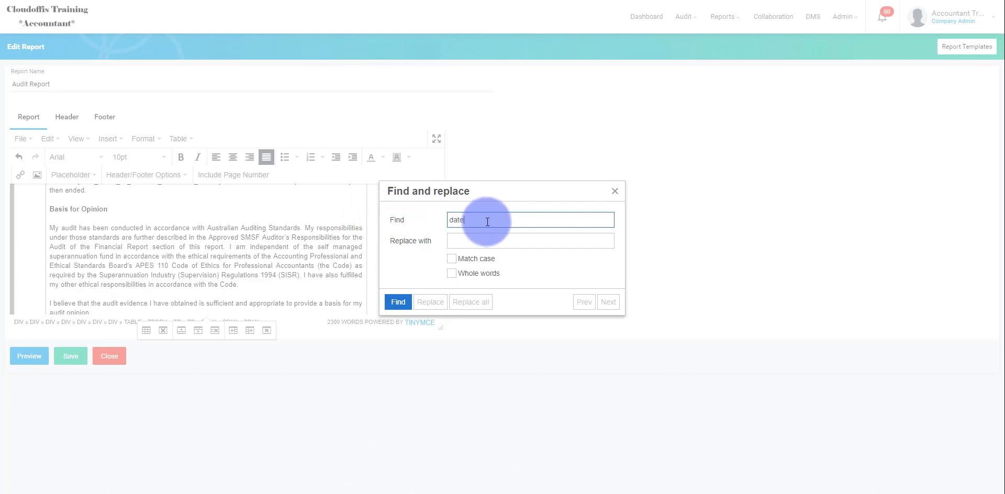
key(Return)
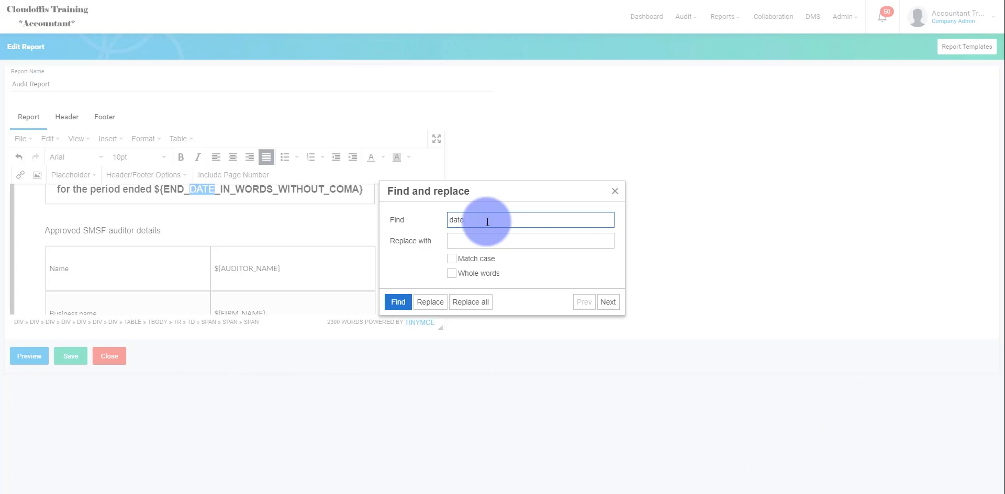
key(Return)
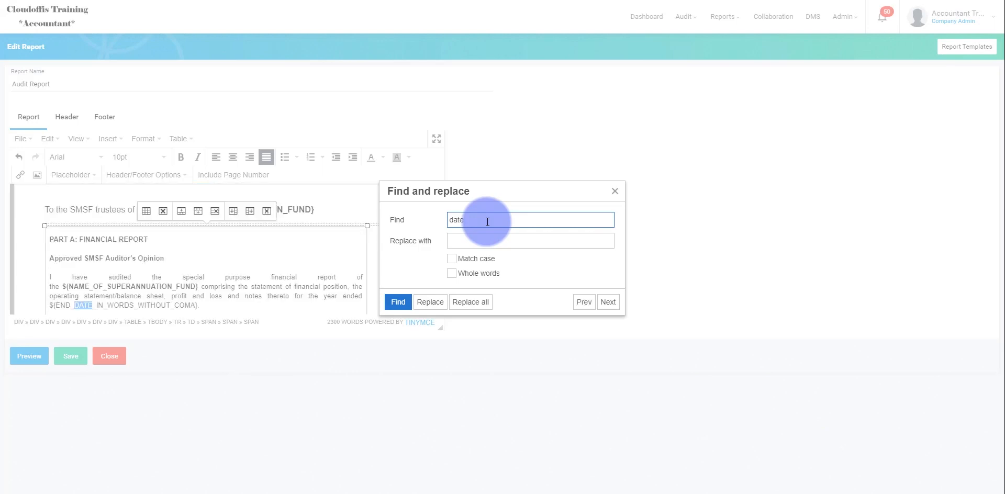
key(Return)
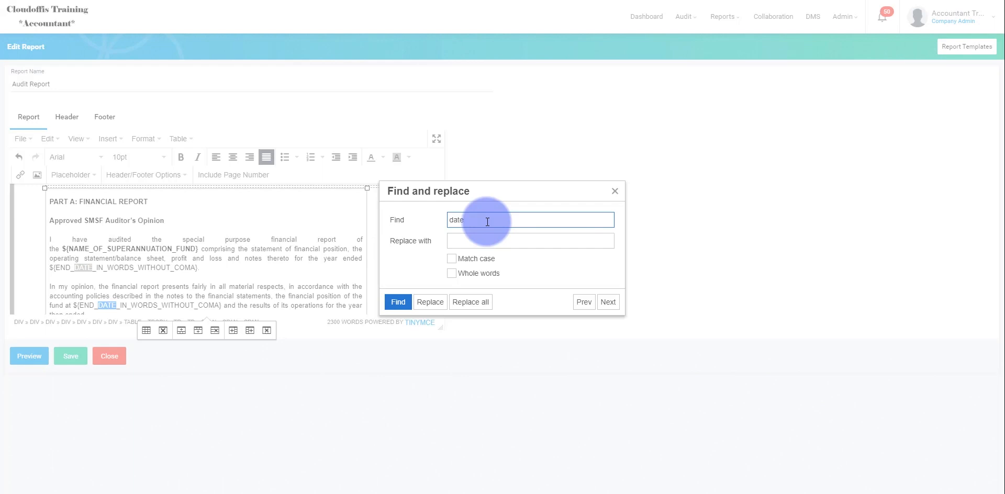
key(Return)
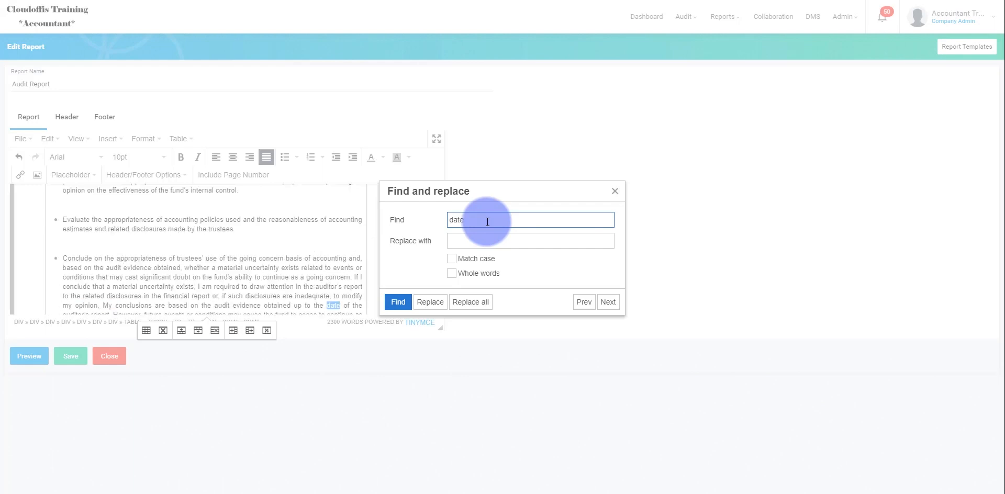
key(Return)
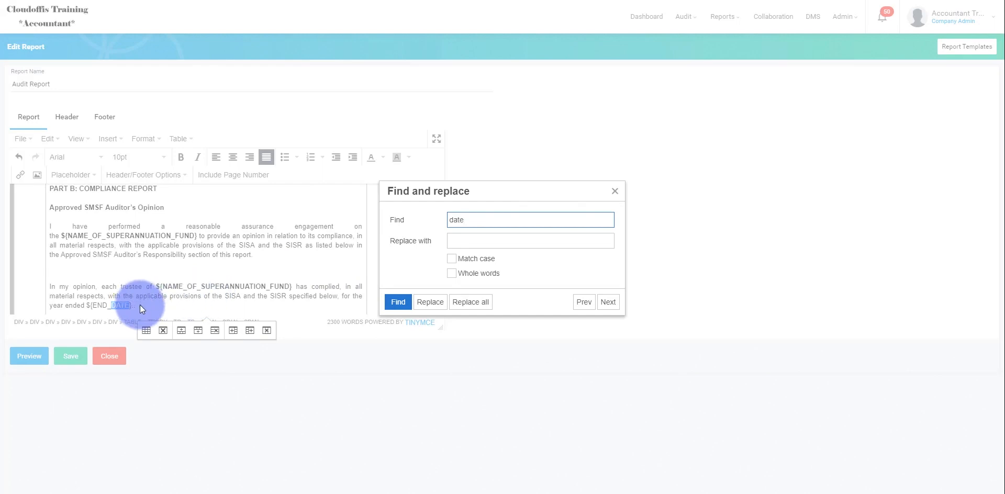
click(615, 192)
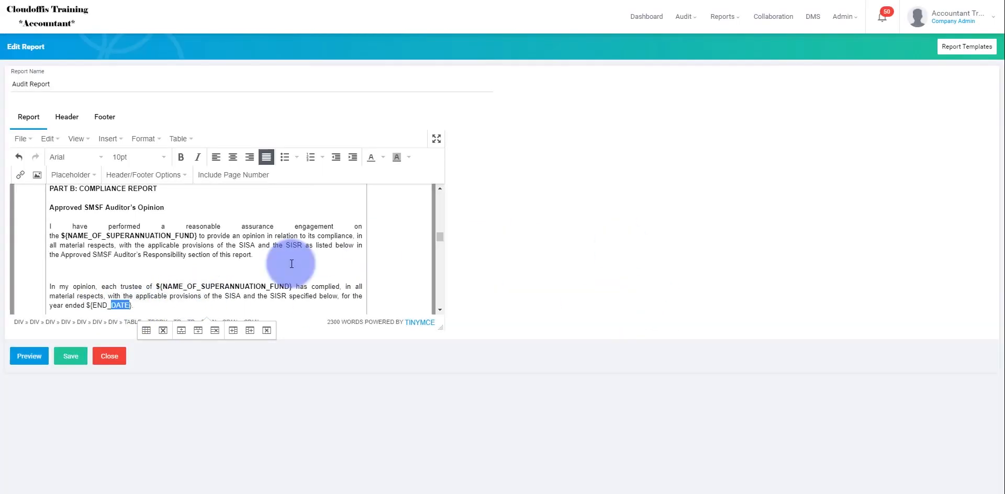
Step: Replace the end date placeholder in Part B's opinion with "Year end Date in words without comma", keeping a space after "year ended"
drag(132, 305, 85, 302)
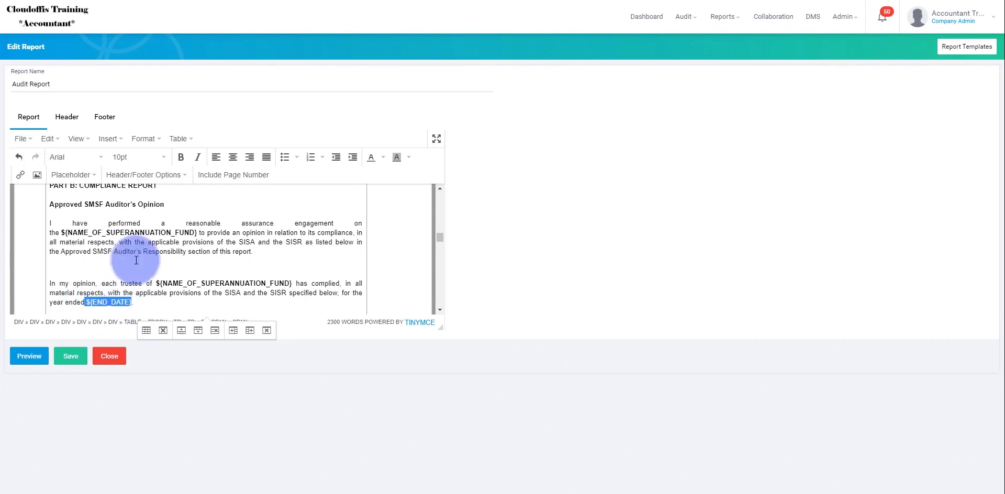
click(71, 175)
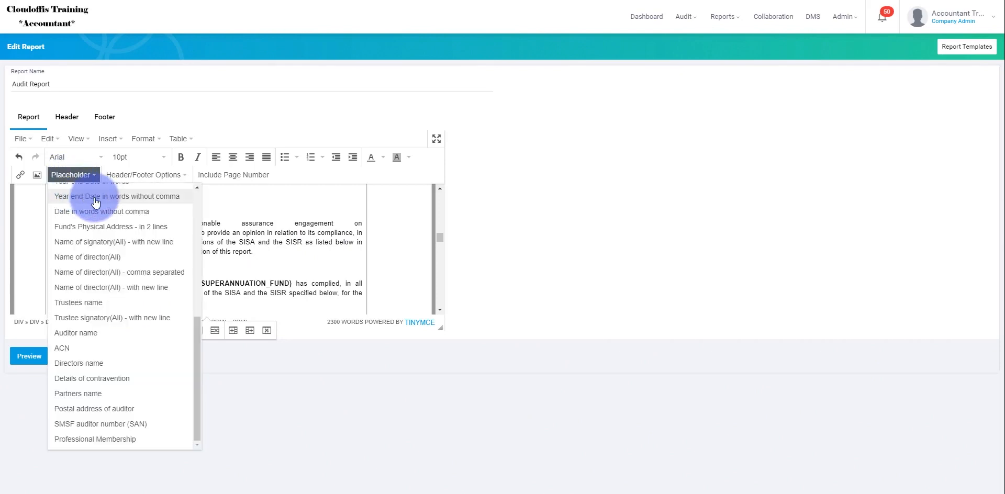
click(102, 196)
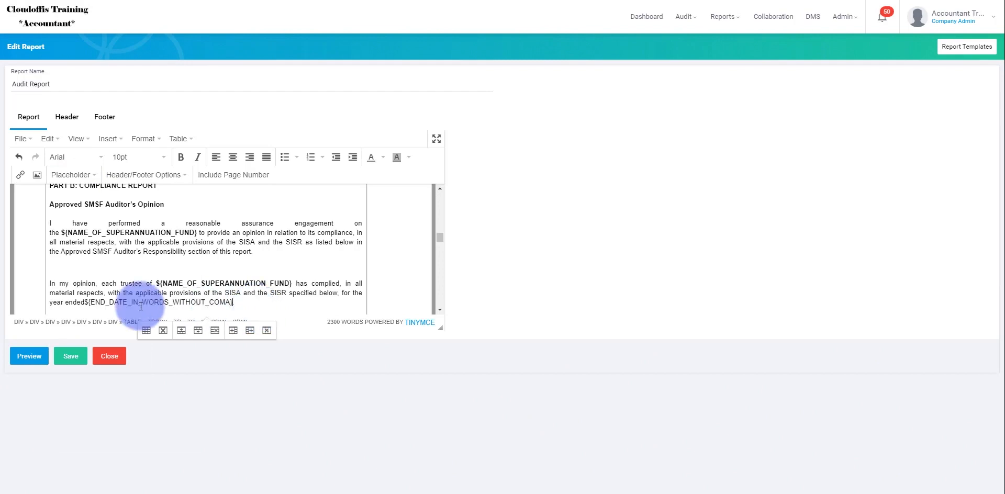
drag(86, 303, 106, 302)
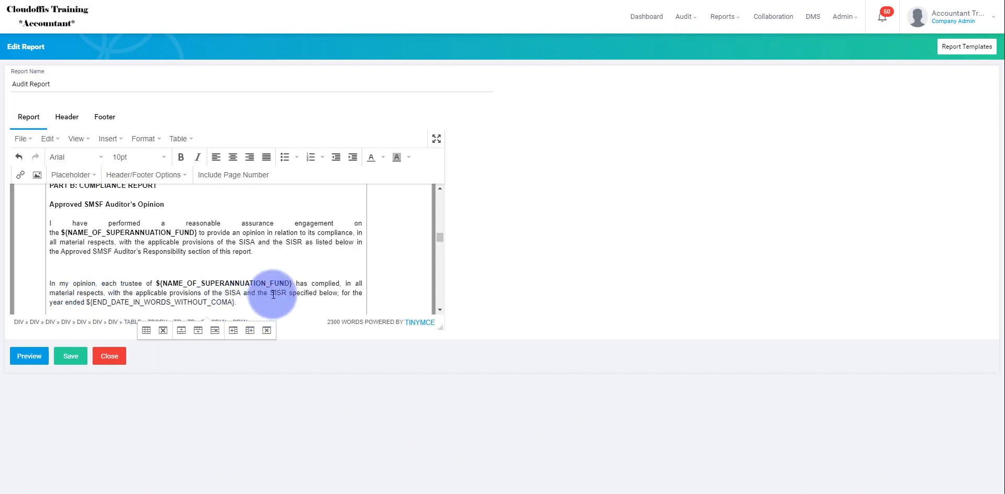
Step: Copy the ${END_DATE} placeholder from the "My procedures included examination" paragraph of Part B
scroll(272, 295, down, 8)
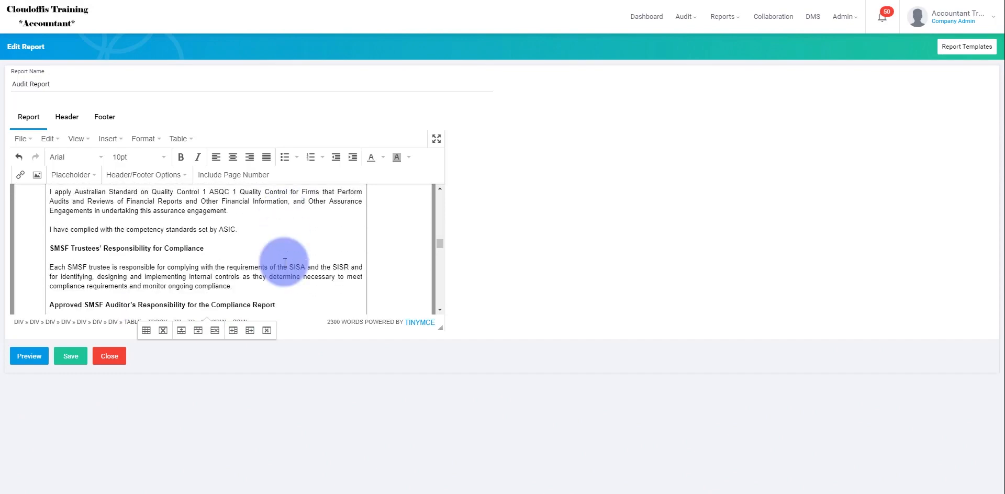
scroll(282, 261, down, 5)
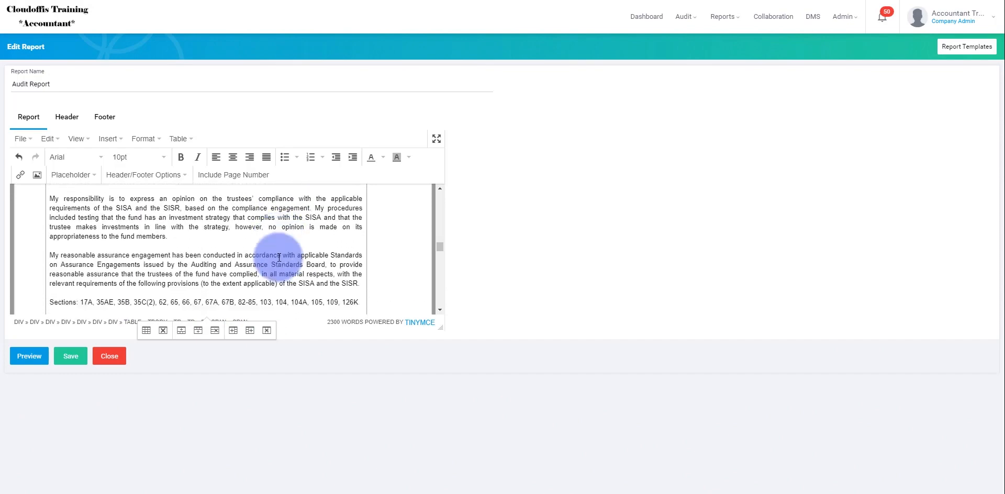
scroll(279, 258, down, 3)
scroll(279, 257, down, 1)
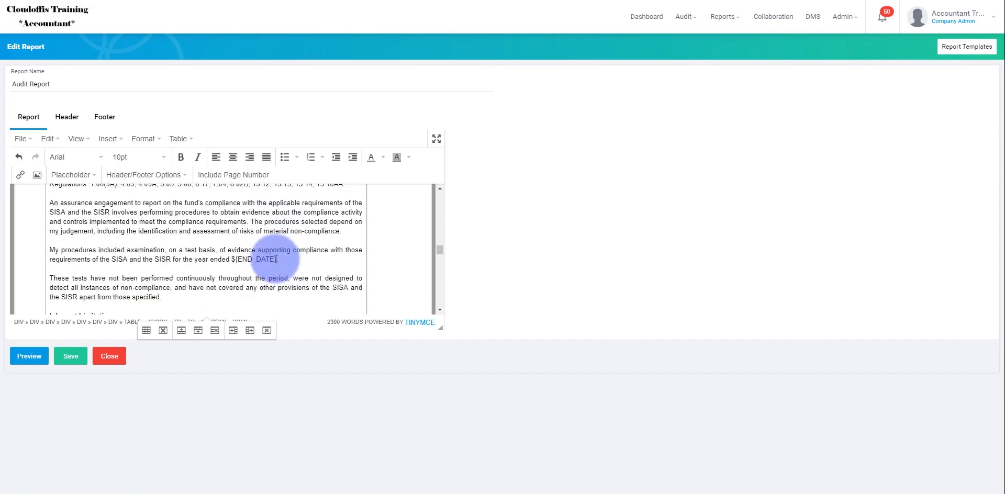
drag(275, 260, 231, 260)
key(ctrl+c)
click(278, 259)
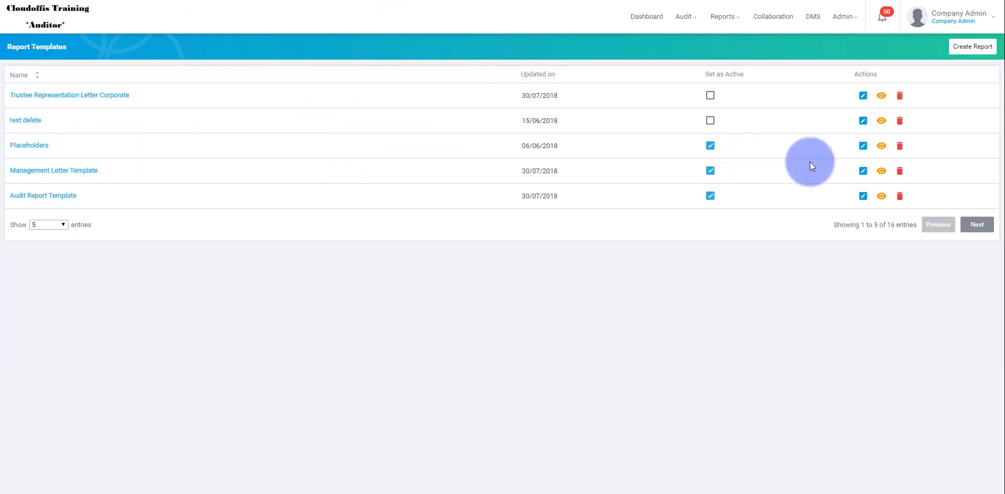
Step: Open the Management Letter Template for editing in the Auditor account and locate its end date in words placeholder
click(863, 173)
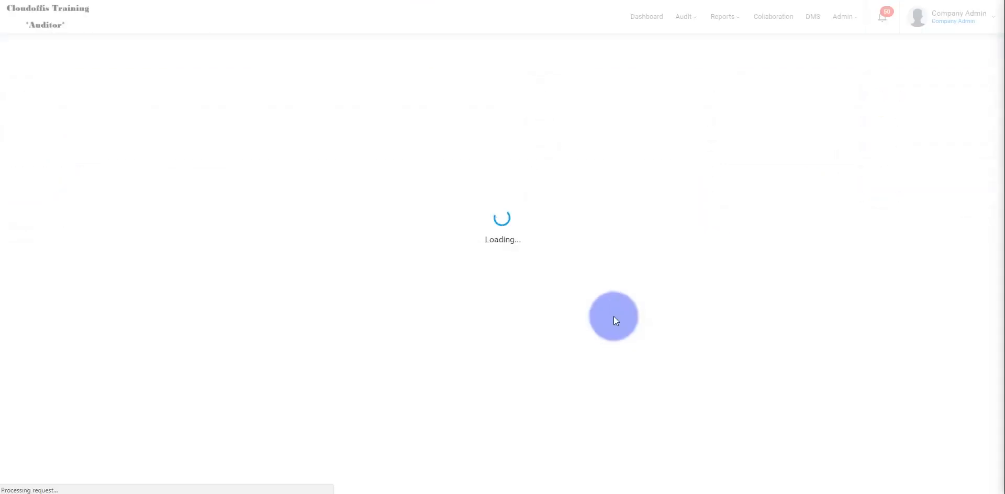
scroll(236, 256, down, 5)
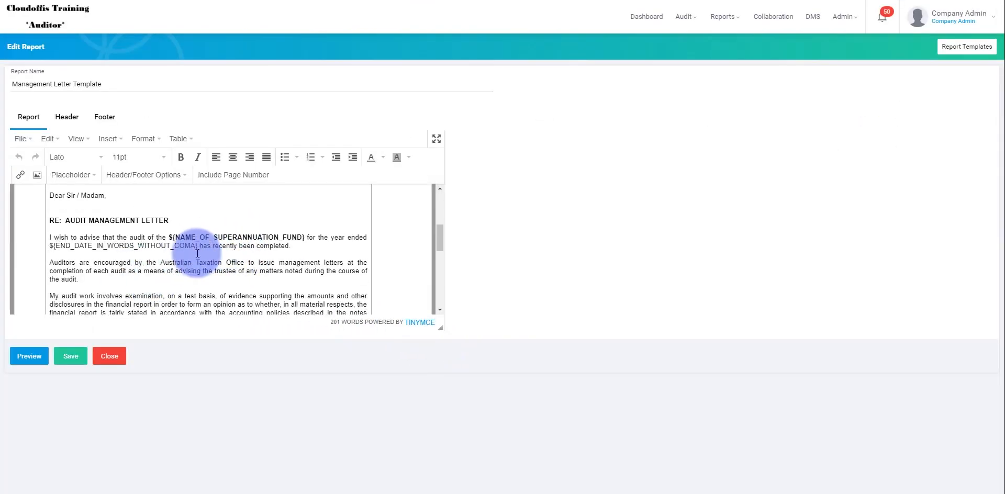
click(197, 246)
drag(149, 243, 66, 246)
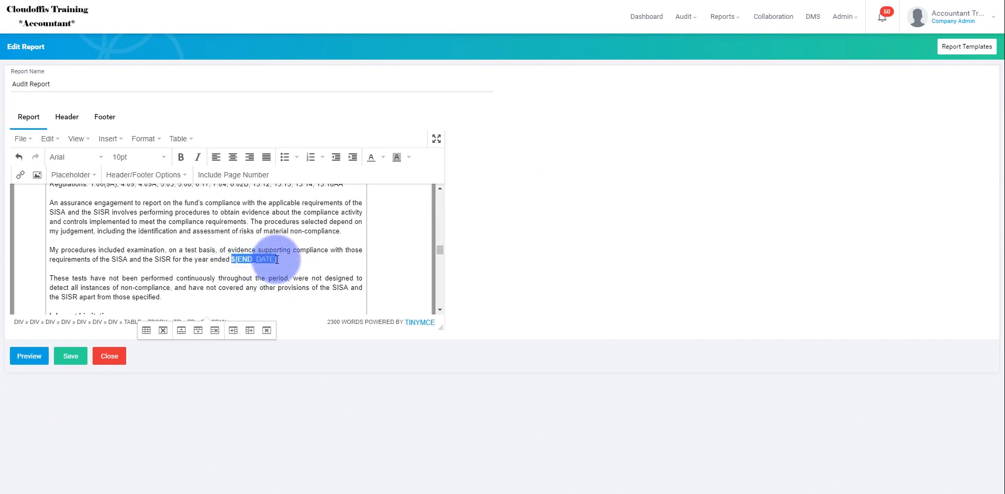
Step: Return to the Audit Report and enter ${END_DATE} as the search text for a find and replace
click(316, 230)
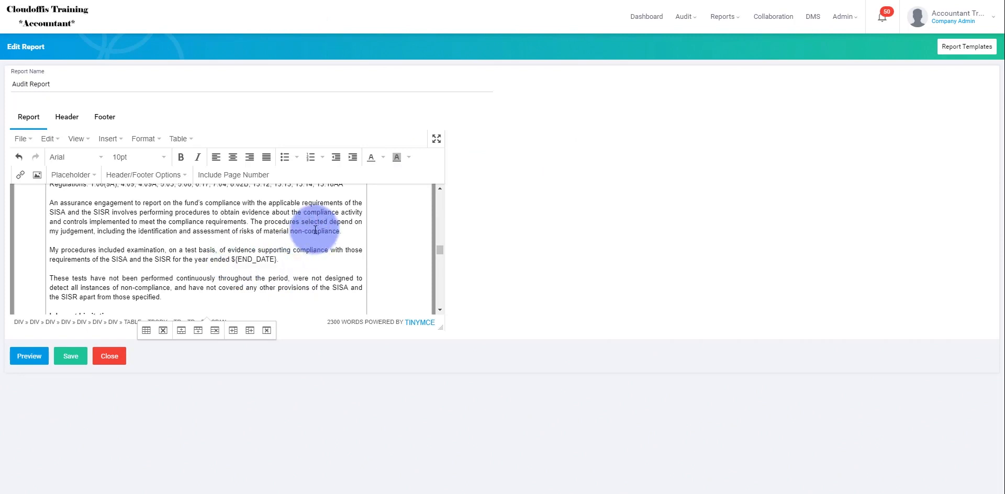
key(ctrl+f)
key(ctrl+v)
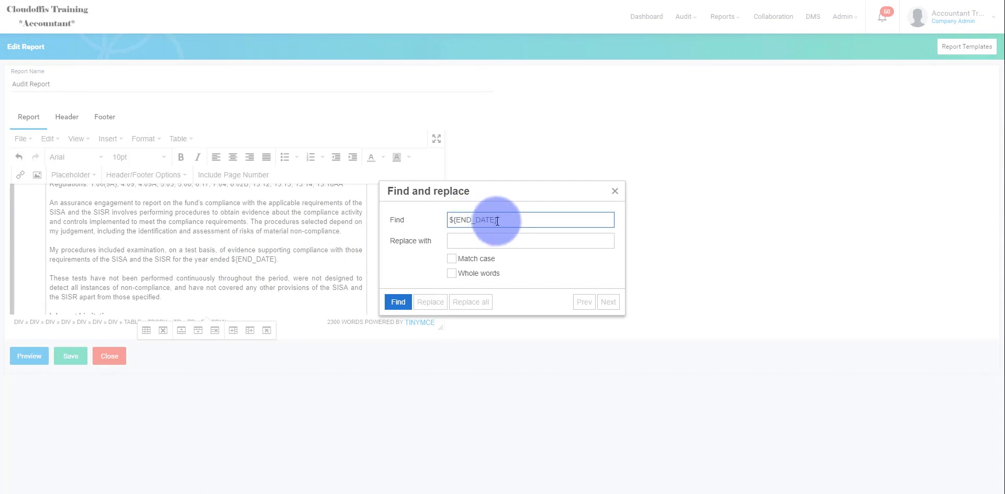
click(507, 241)
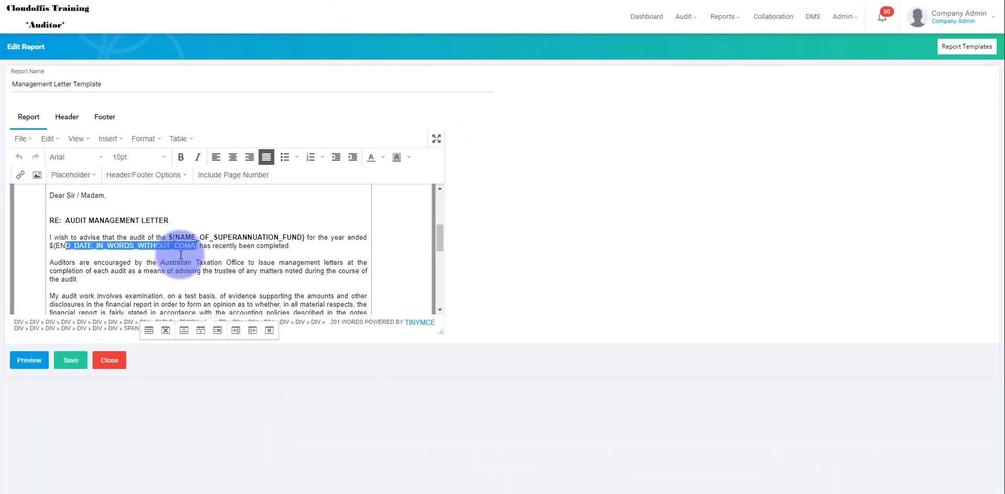
Step: Replace all ${END_DATE} matches in the Audit Report with ${END_DATE_IN_WORDS_WITHOUT_COMA}, copied from the Management Letter Template
click(202, 250)
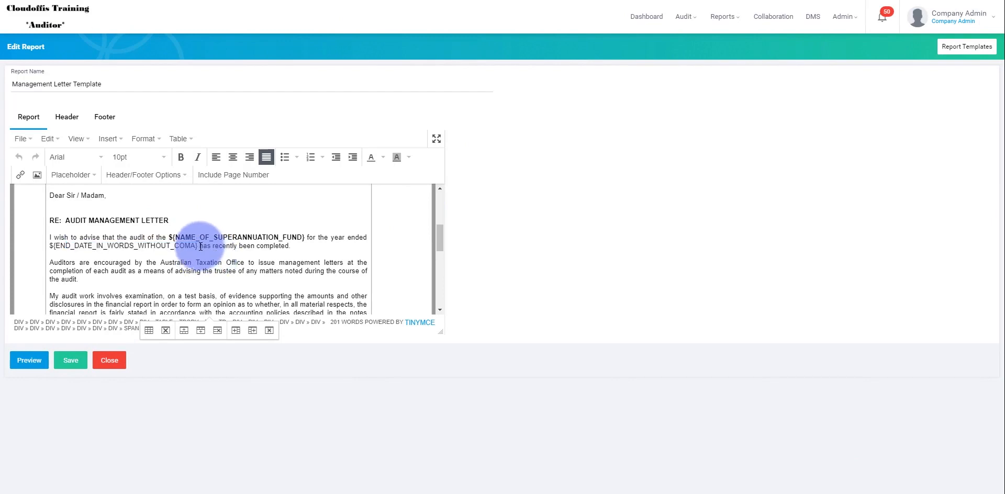
drag(197, 246, 50, 246)
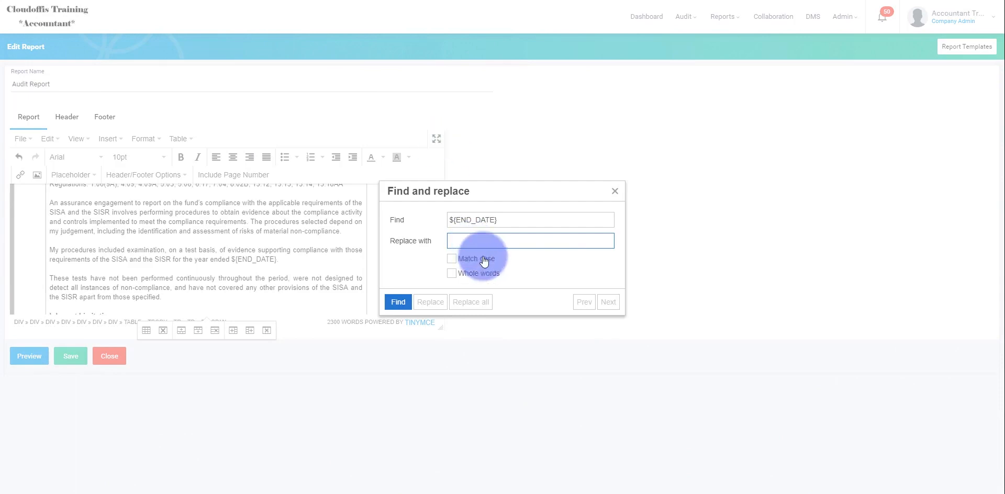
text(${END_DATE_IN_WORDS_WITHOUT_COMA})
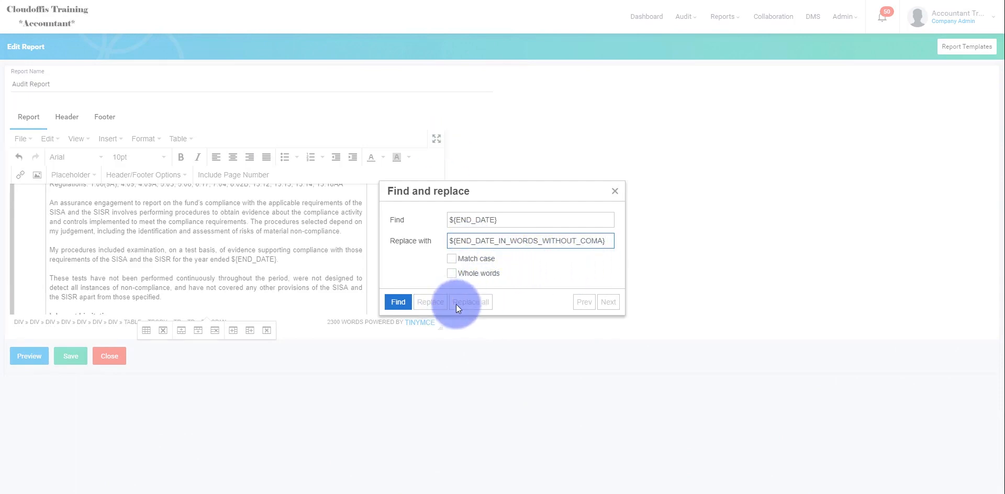
click(399, 302)
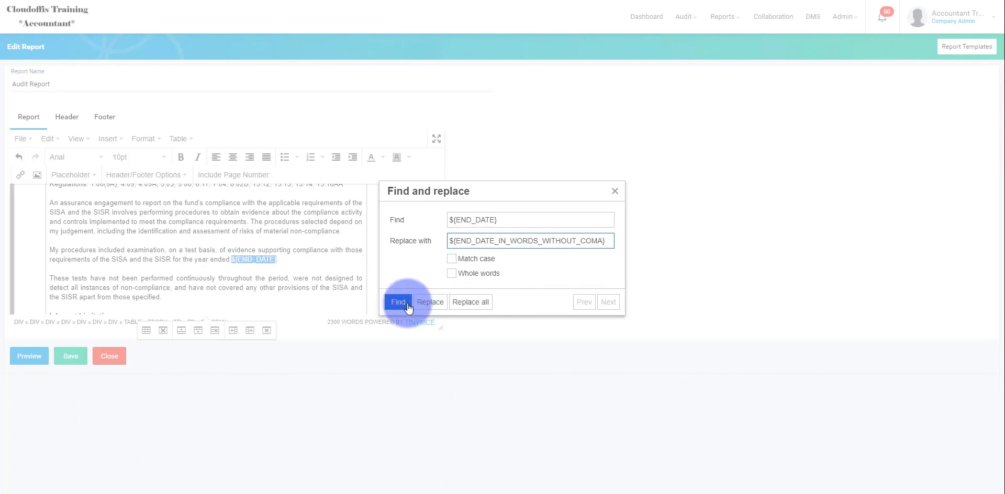
click(473, 304)
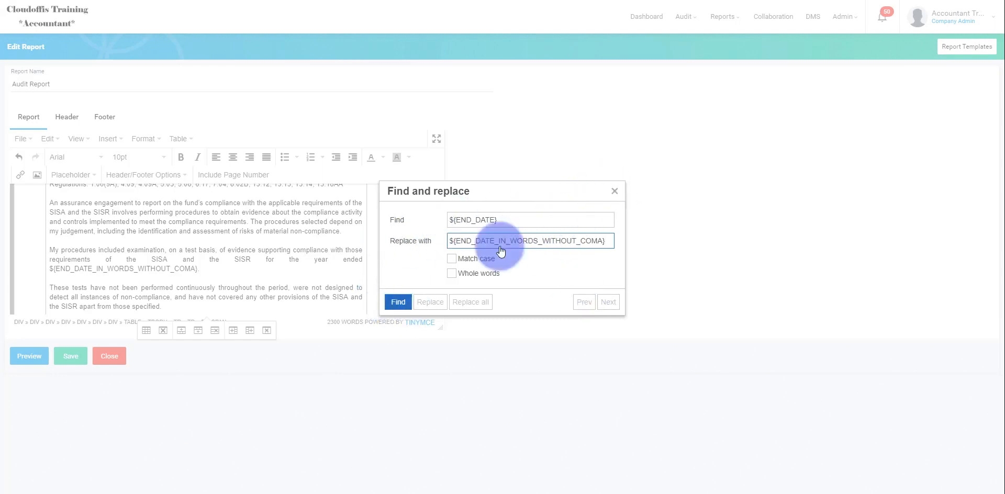
Step: Search the Audit Report for any remaining ${END_DATE} placeholder and look through its text from Appendix 1 back to the title
click(399, 302)
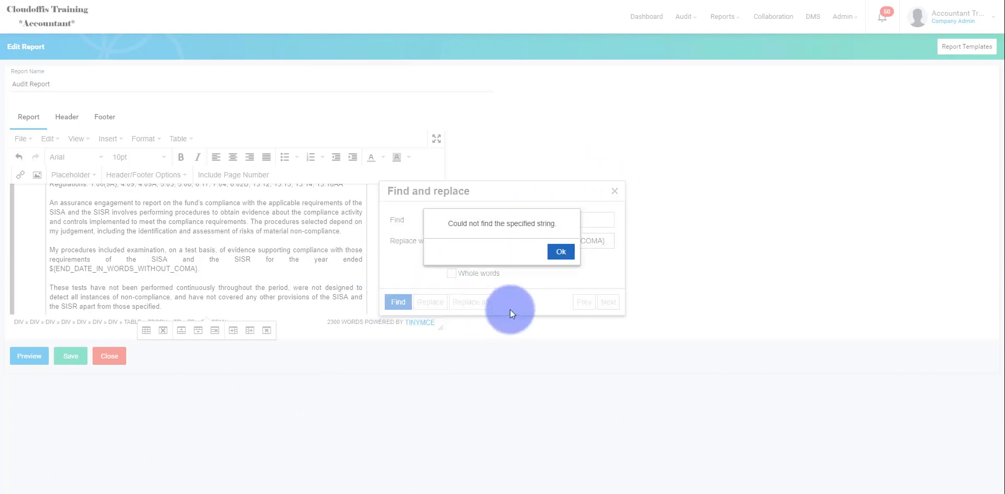
click(560, 251)
click(614, 192)
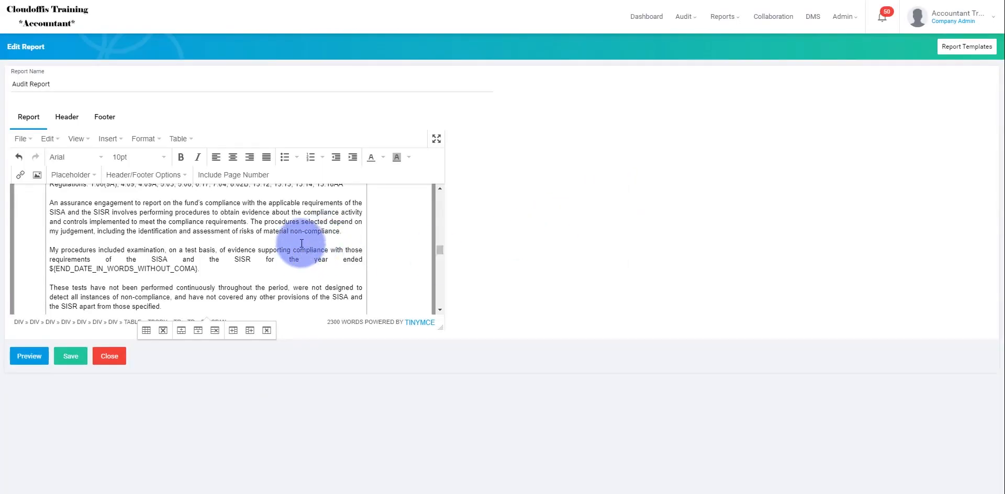
scroll(301, 254, down, 1)
scroll(275, 251, down, 2)
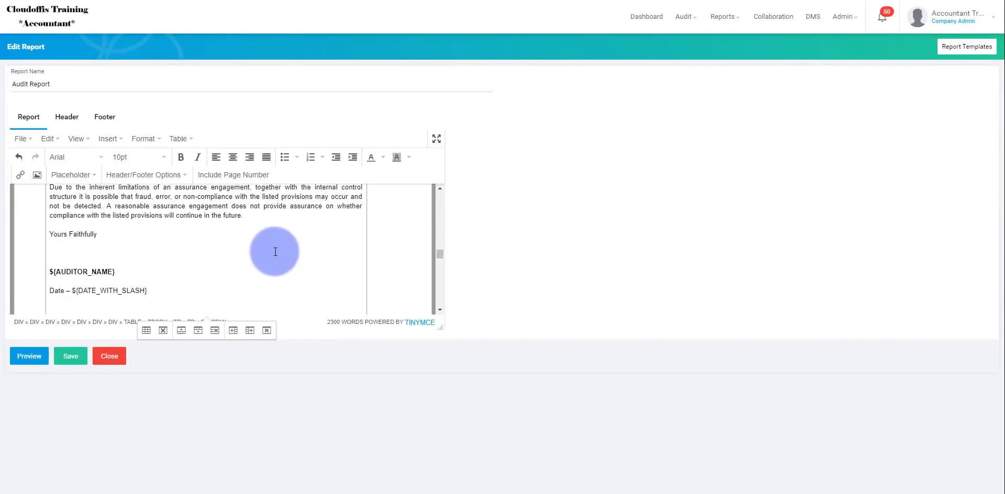
scroll(276, 253, down, 3)
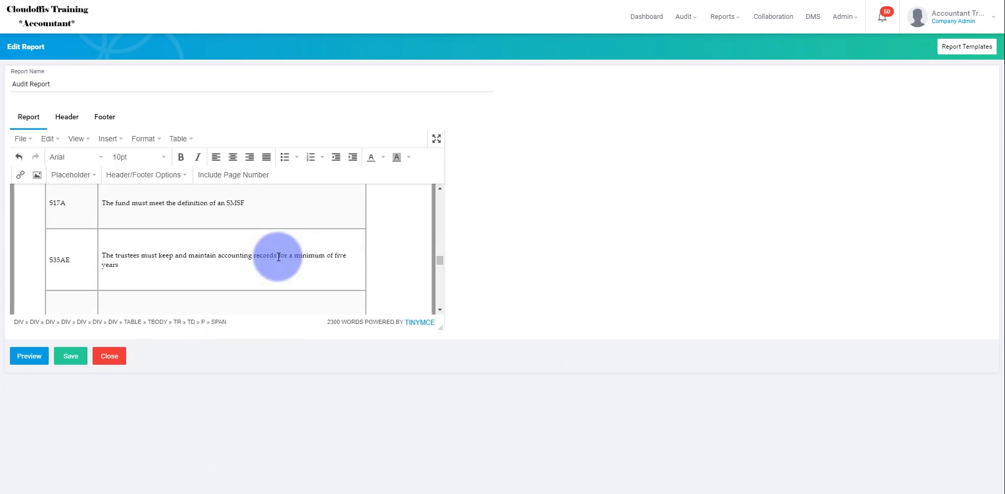
scroll(278, 256, up, 10)
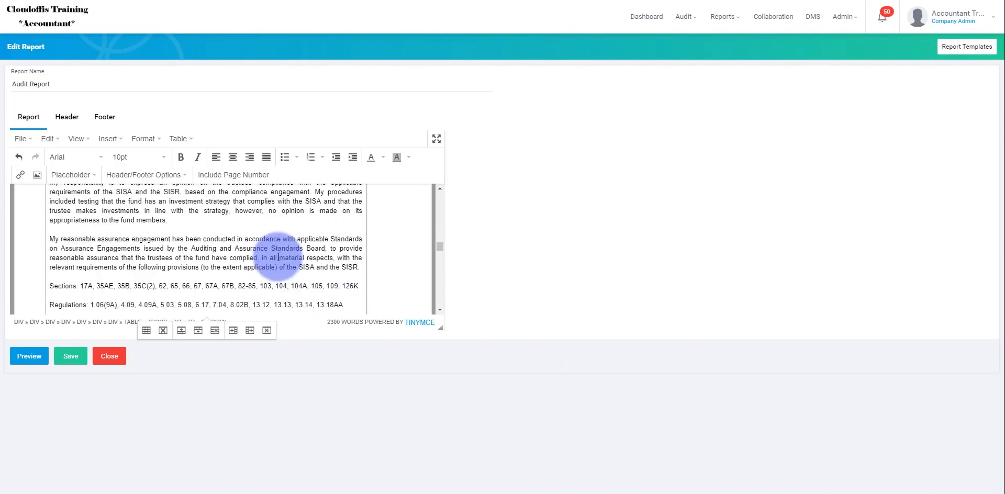
scroll(277, 256, up, 10)
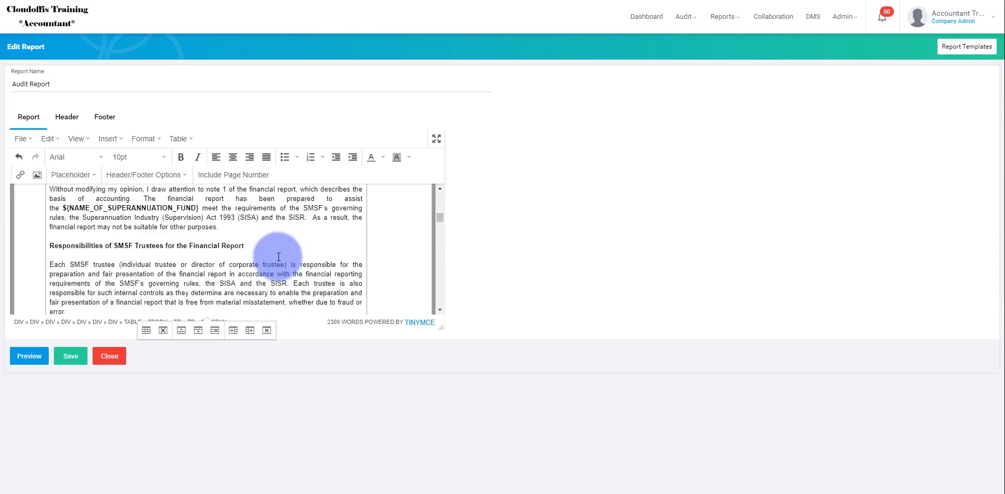
scroll(279, 255, up, 10)
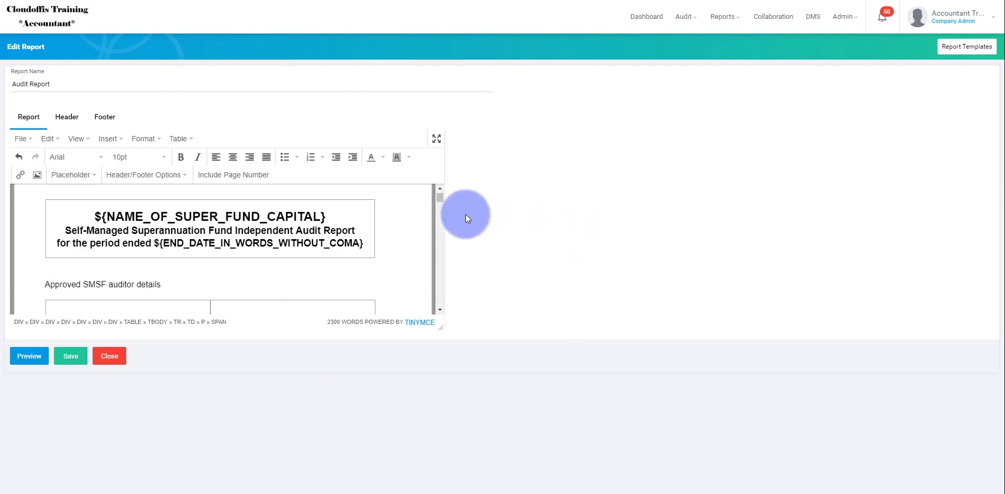
Step: Remove two blank lines between "Yours Faithfully" and ${AUDITOR_NAME} in the sign-off just before Appendix 1
drag(441, 196, 440, 257)
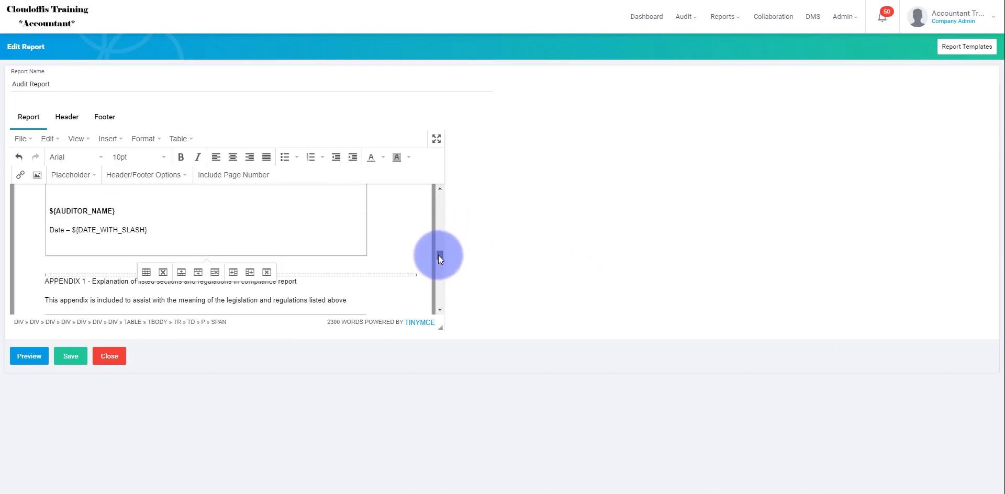
scroll(178, 217, up, 2)
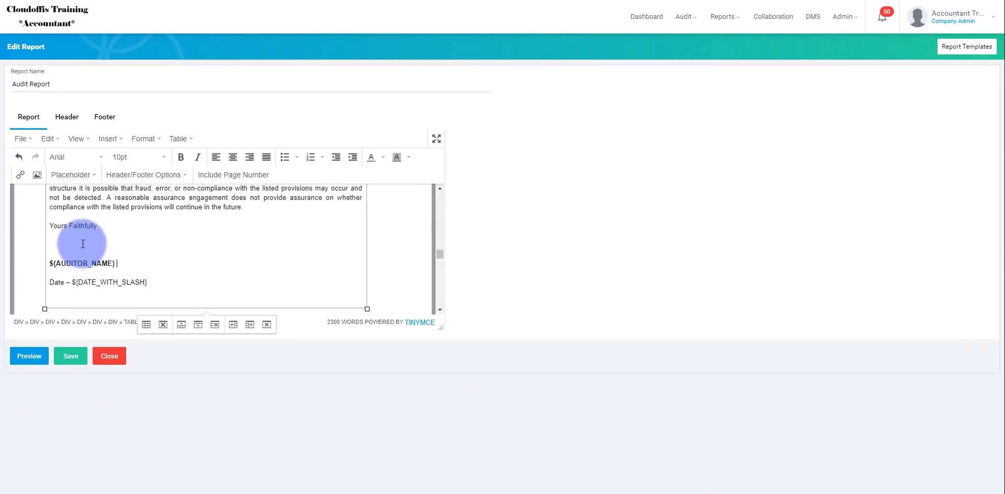
click(92, 248)
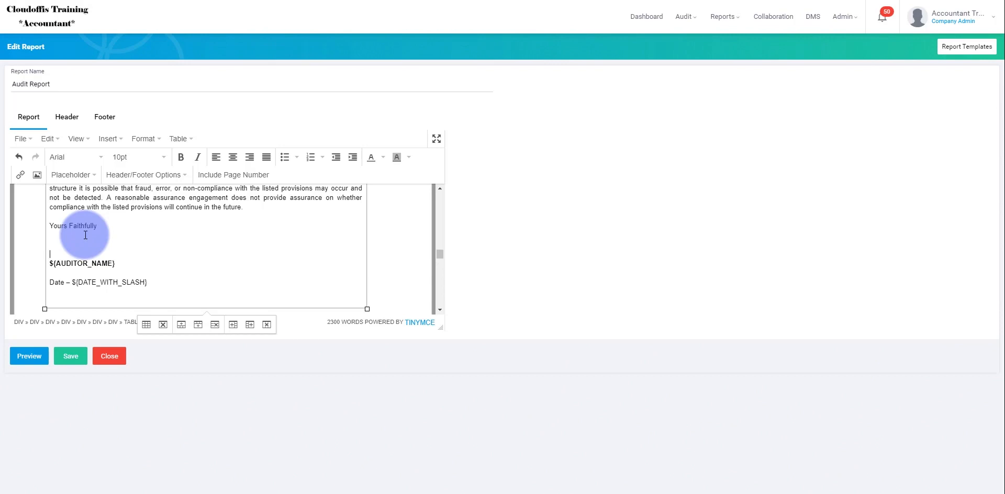
key(BackSpace)
key(BackSpace)
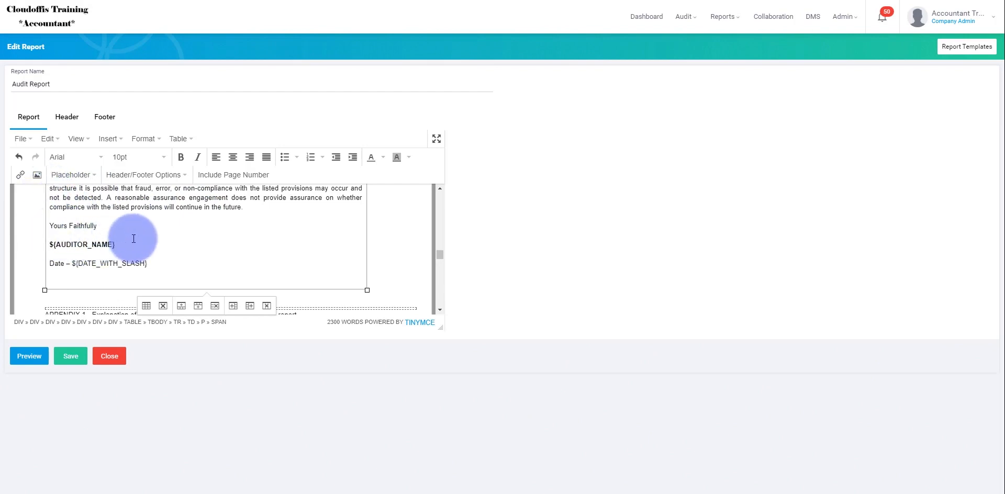
Step: Choose the Example Signature 180 file from the desktop as the source of a new image below "Yours Faithfully"
click(37, 176)
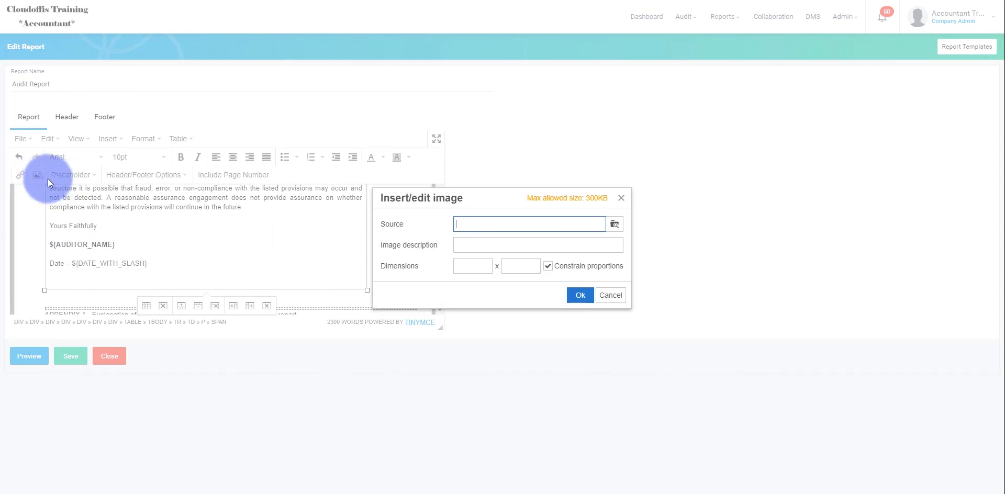
click(614, 224)
click(444, 197)
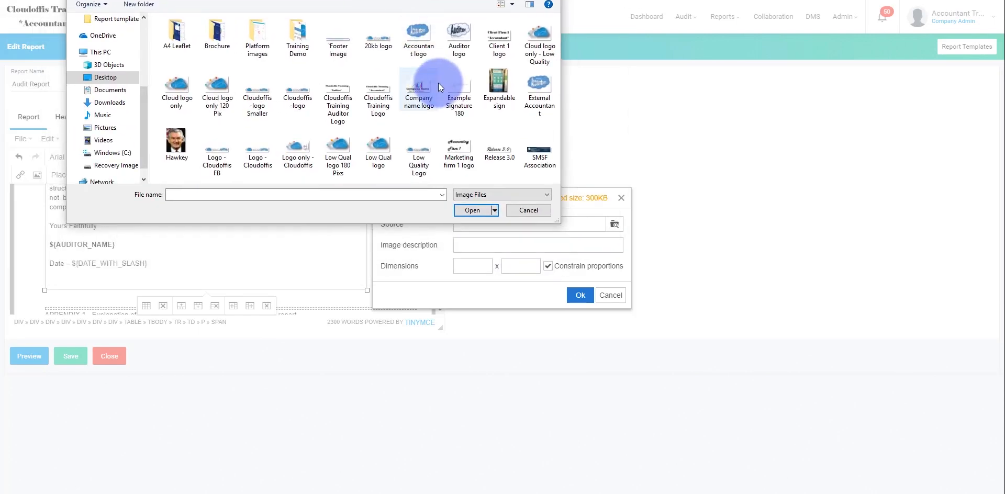
click(457, 92)
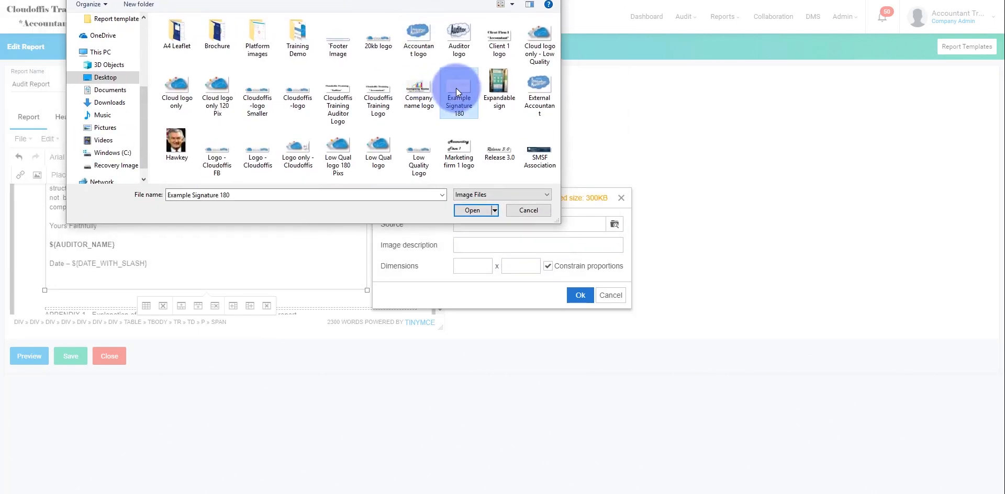
click(270, 198)
double_click(225, 196)
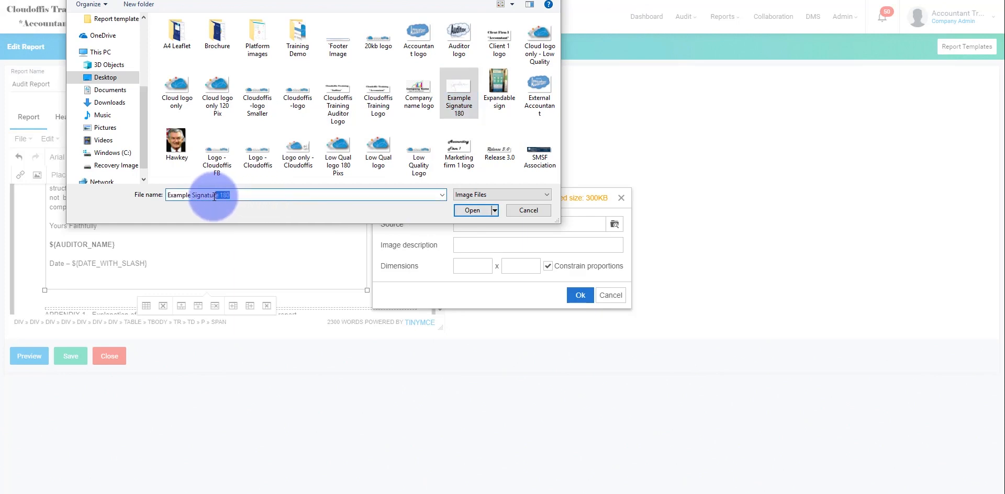
click(243, 195)
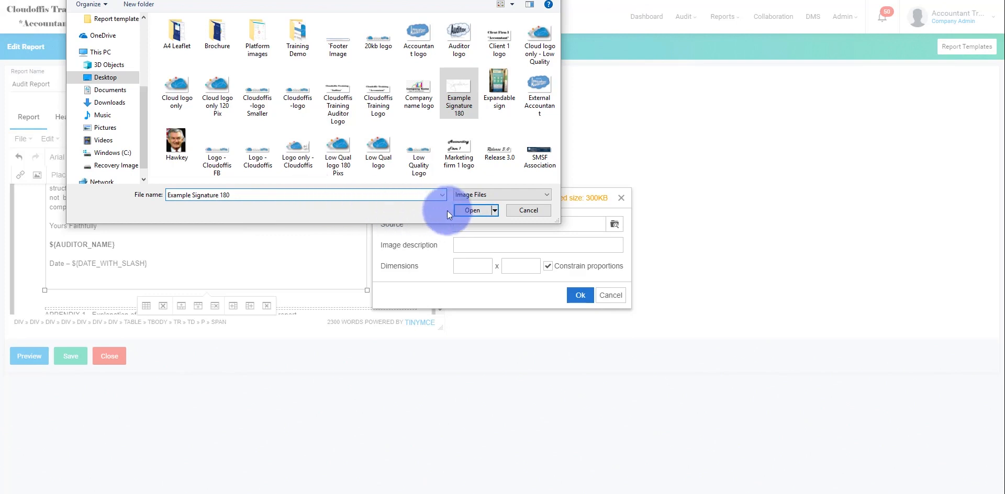
click(466, 209)
Step: Set the signature image's width to 180 with constrained proportions and insert it above ${AUDITOR_NAME}
double_click(471, 266)
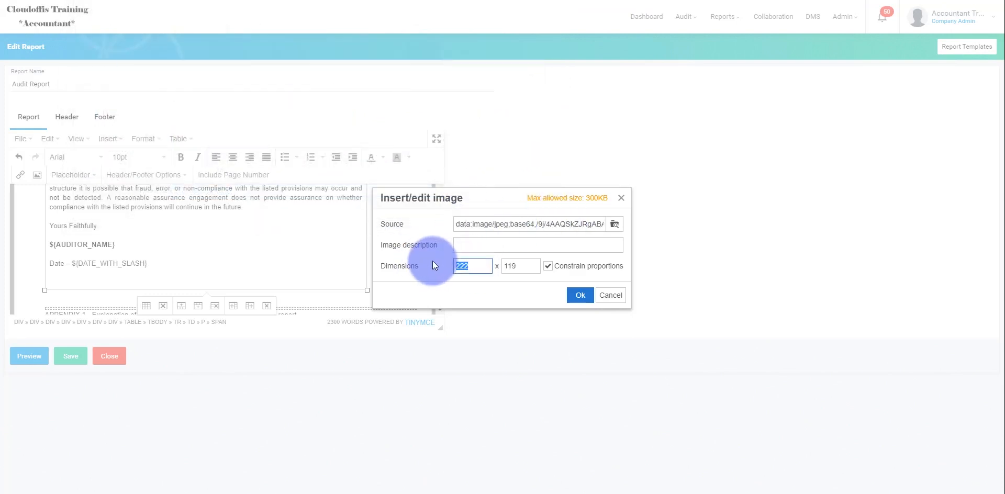
text(180)
key(Tab)
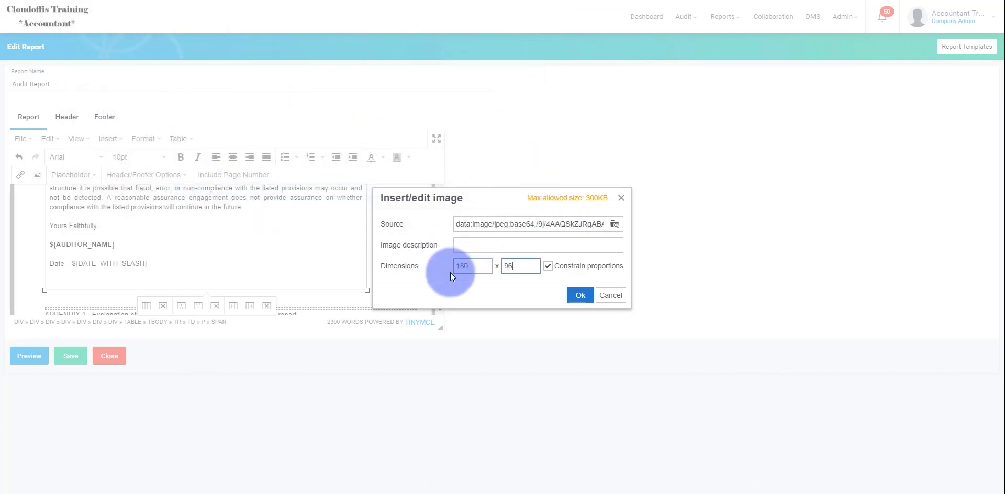
click(580, 296)
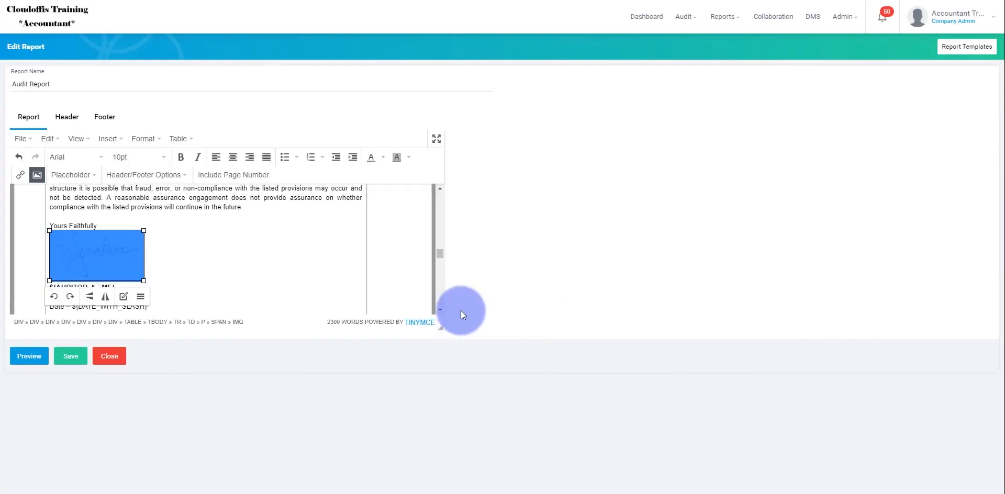
click(290, 271)
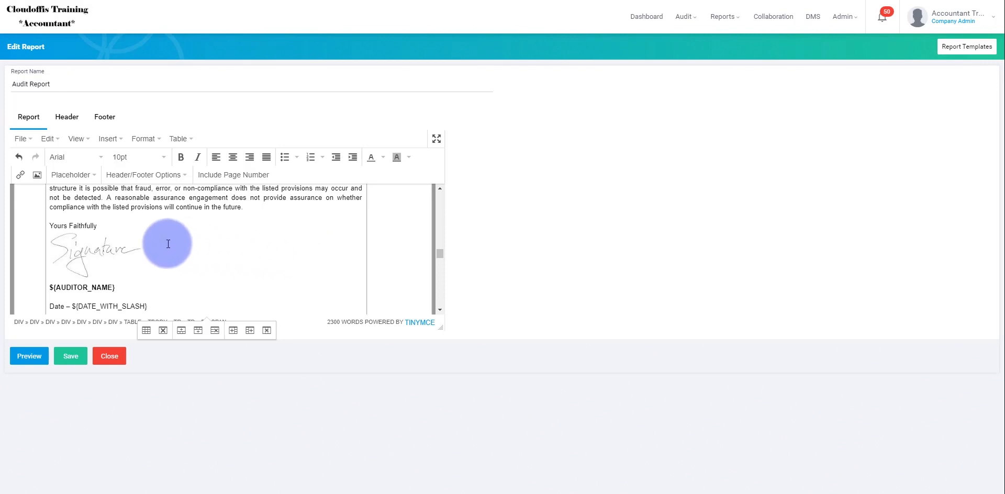
Step: Resize the inserted signature image to a width of 150, keeping its proportions constrained
click(124, 255)
click(290, 264)
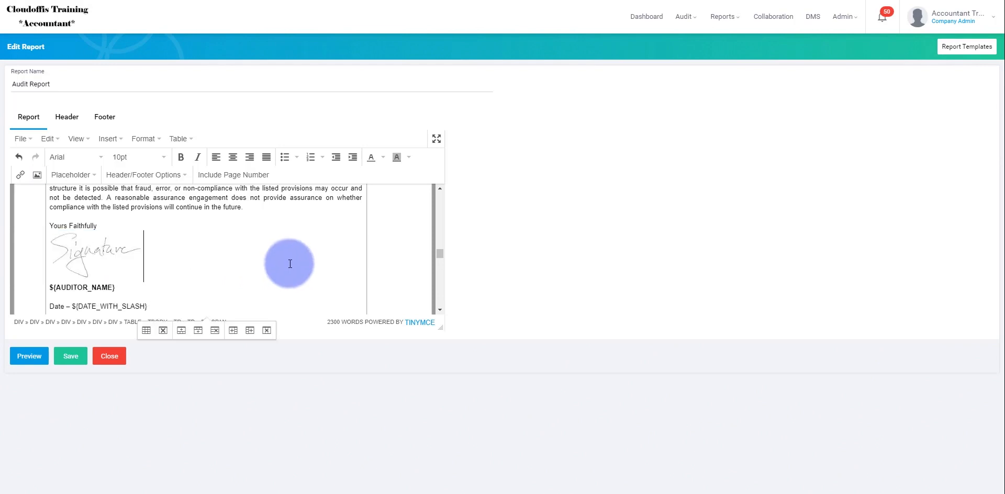
click(129, 256)
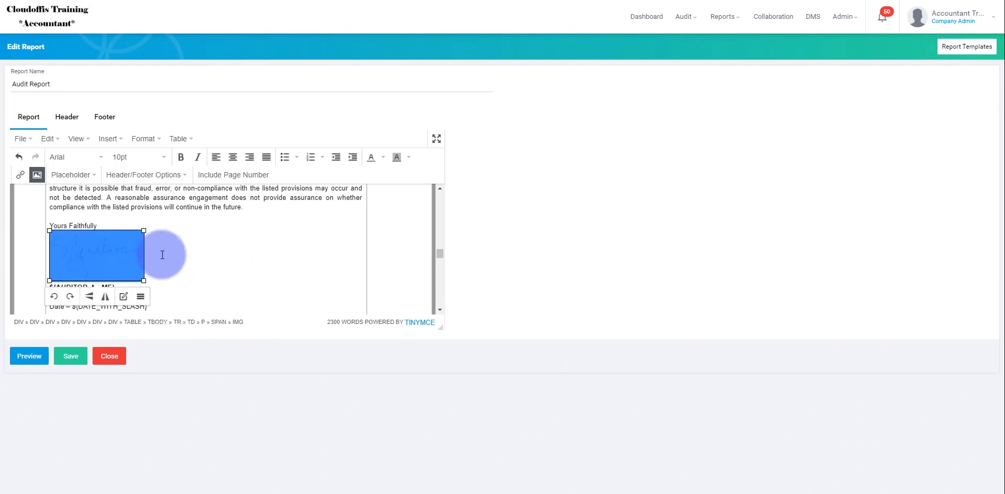
click(141, 296)
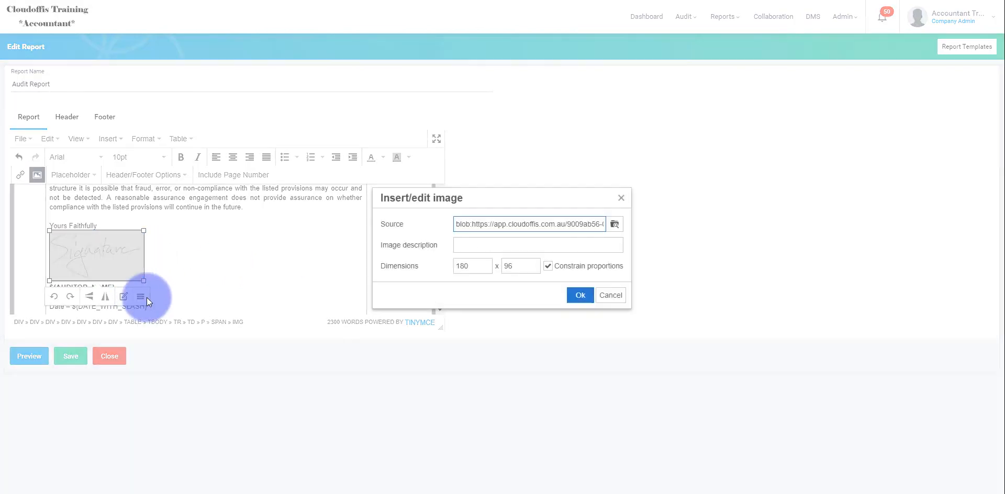
click(401, 266)
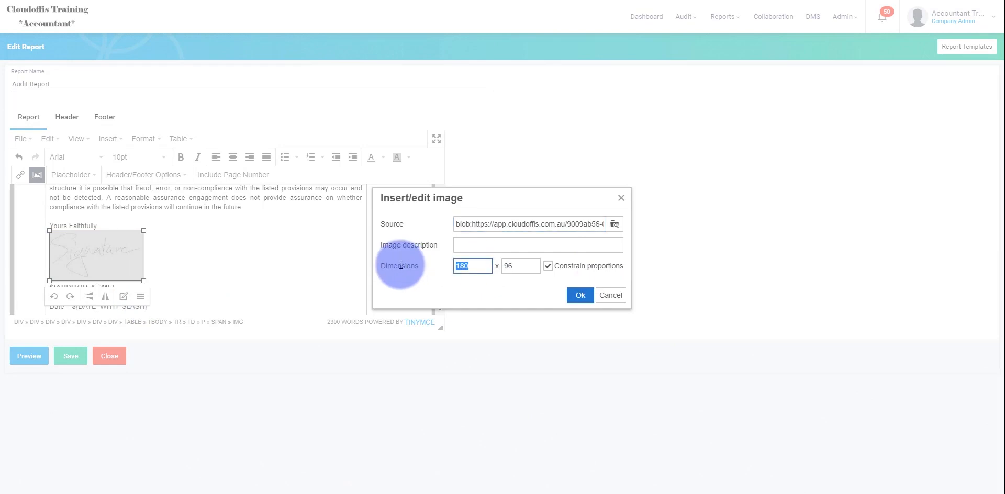
text(150)
key(Tab)
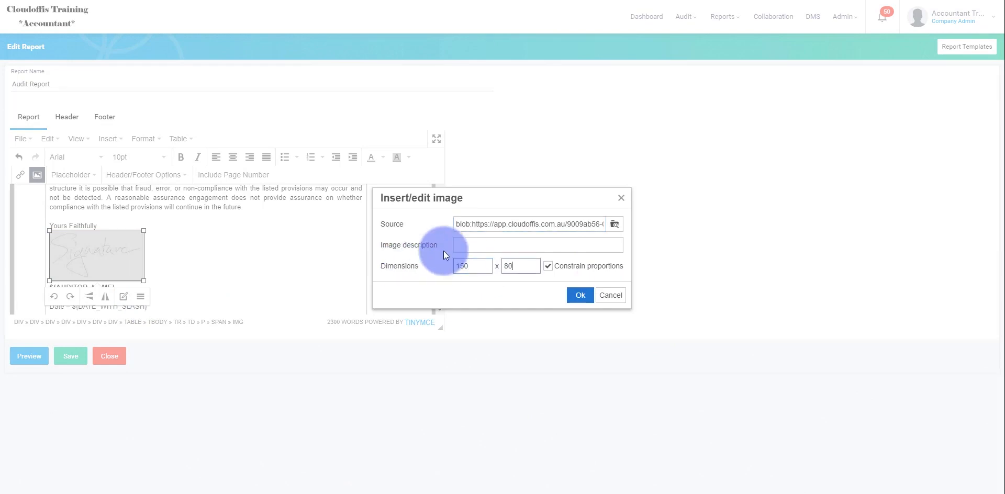
click(580, 295)
click(198, 216)
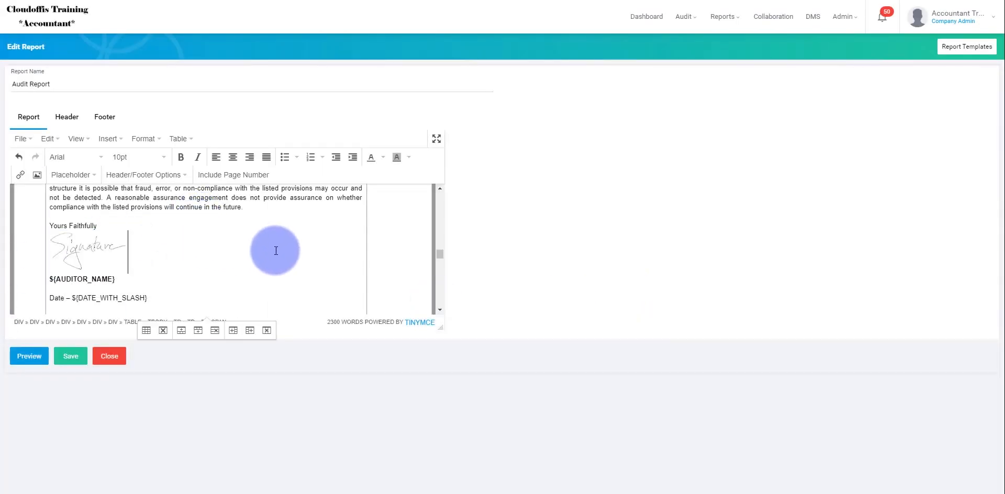
scroll(276, 251, up, 10)
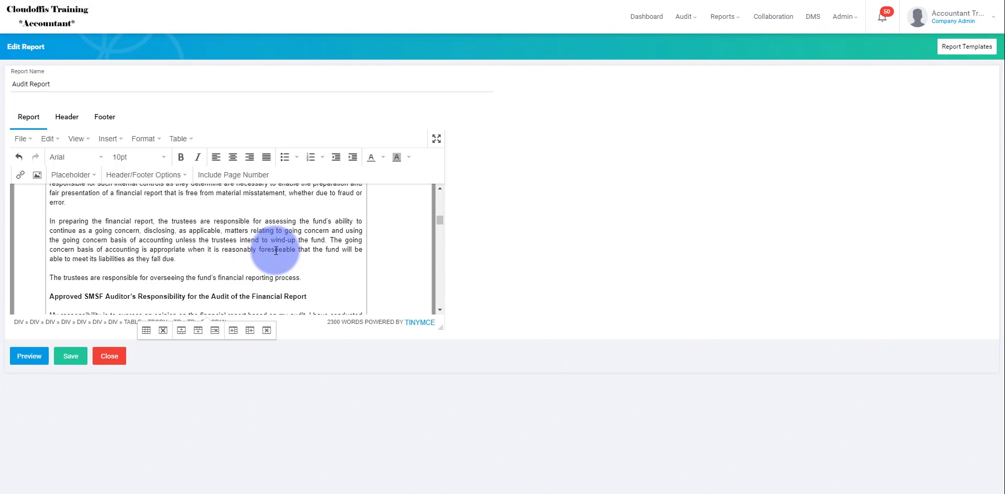
scroll(276, 250, up, 5)
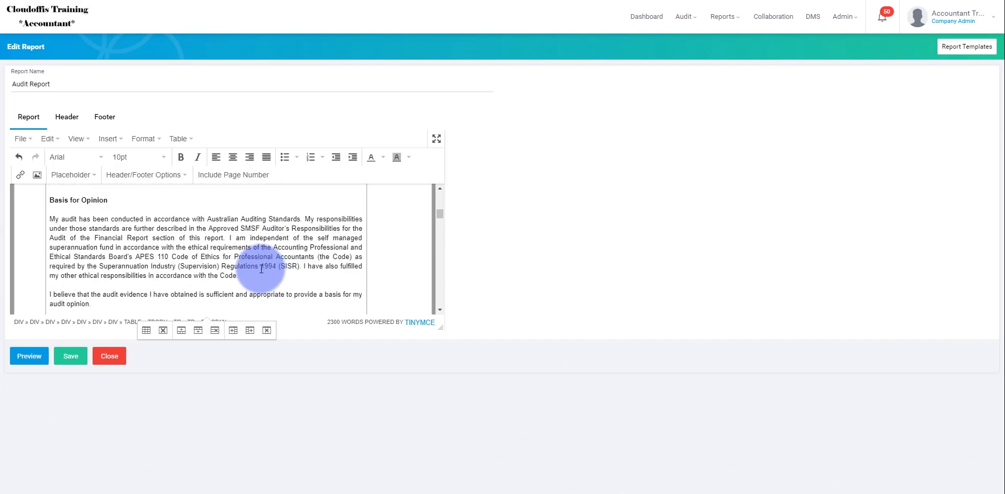
scroll(261, 269, up, 15)
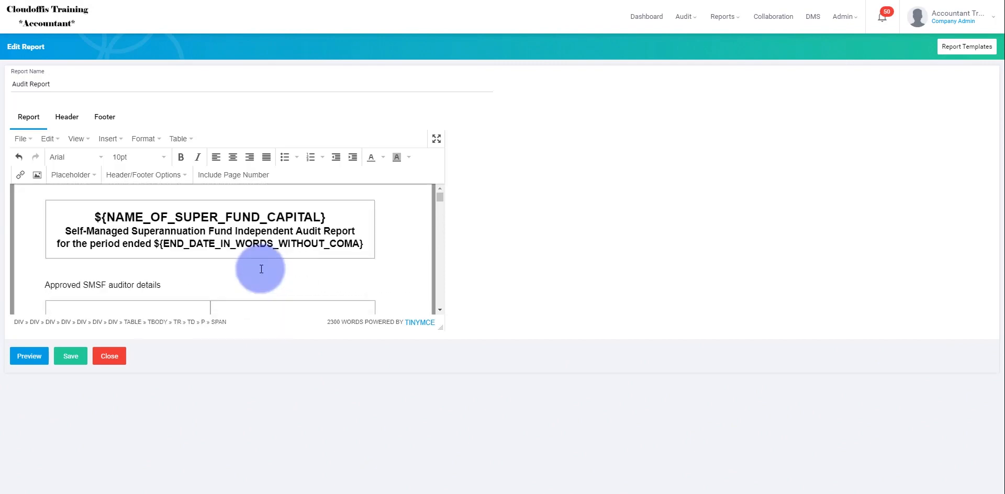